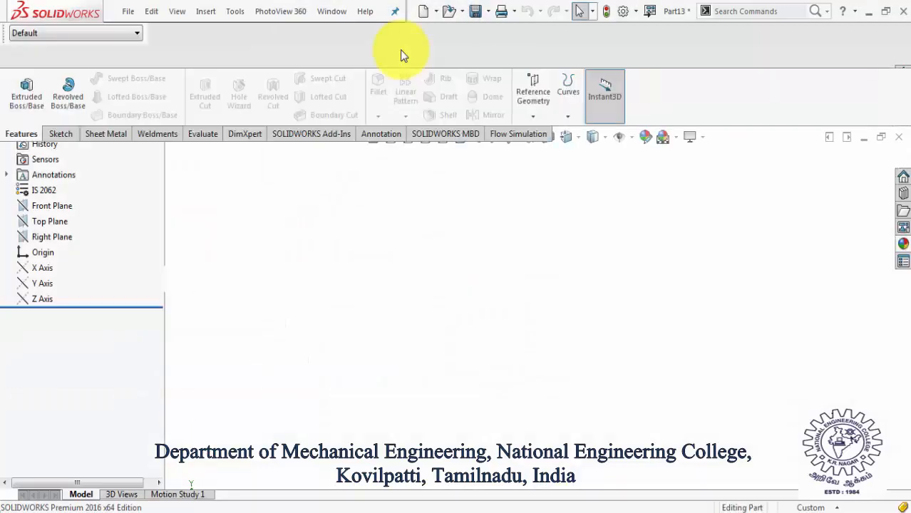
# Start a sketch on the Front Plane and draw a horizontal line about 111 mm long rightward from the origin.
pyautogui.click(50, 281)
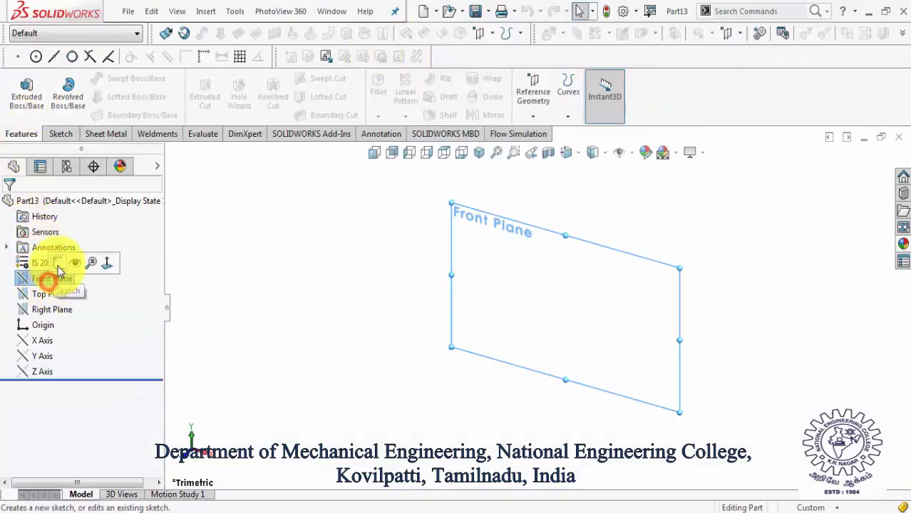
pyautogui.click(57, 261)
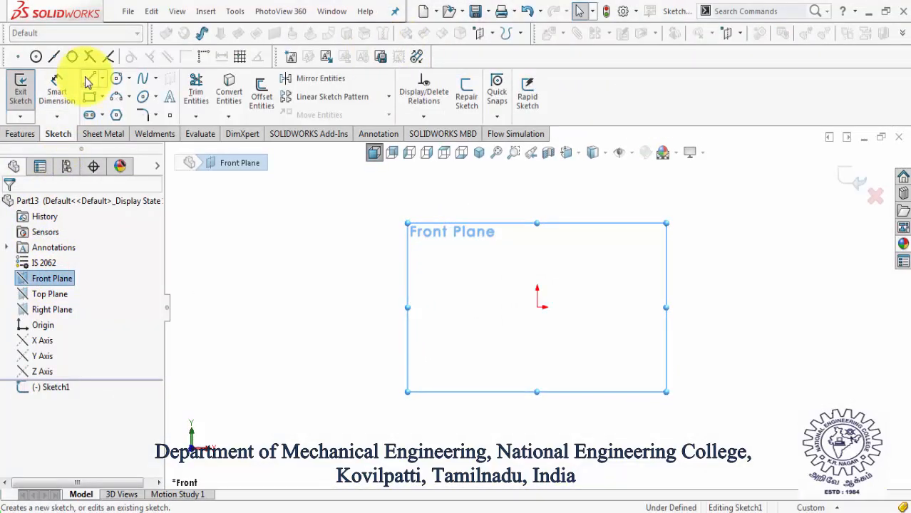
pyautogui.click(89, 79)
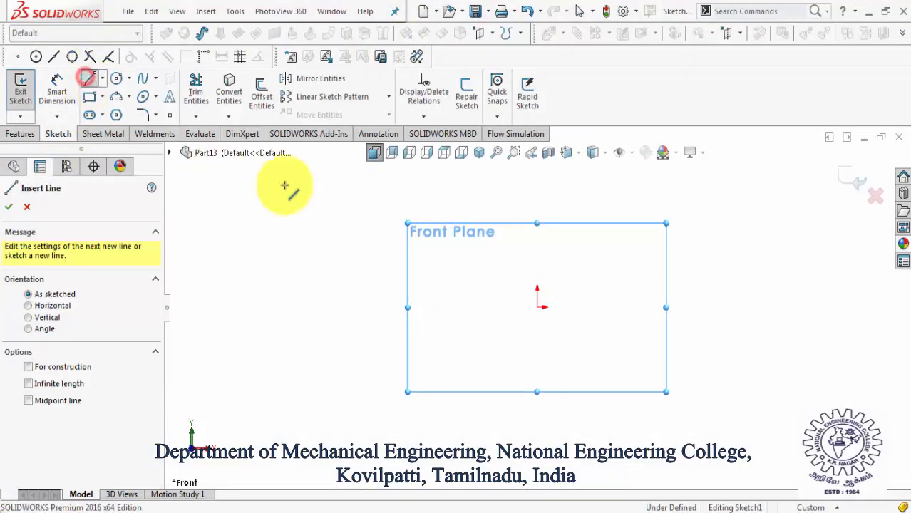
pyautogui.click(539, 307)
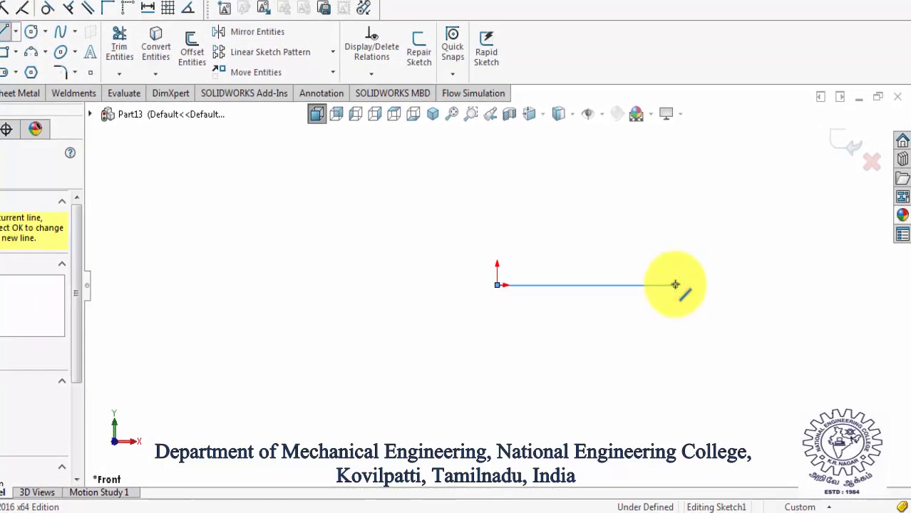
pyautogui.doubleClick(676, 286)
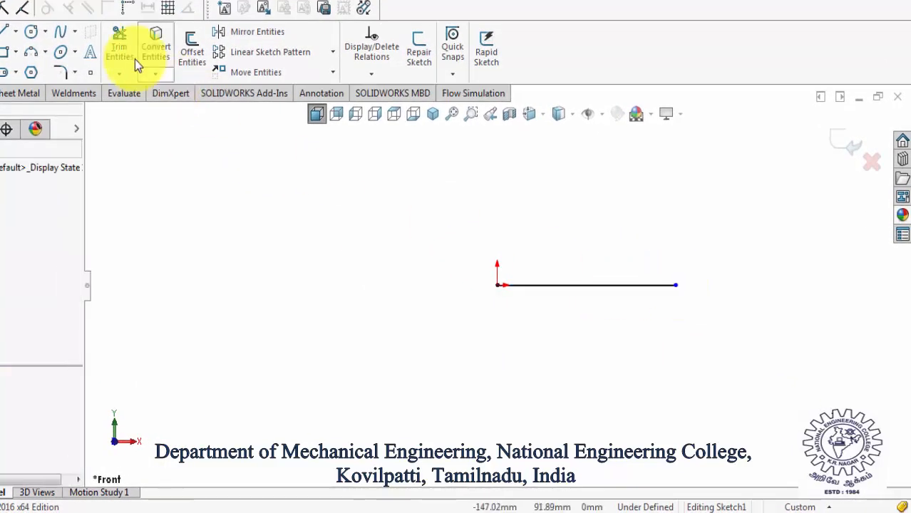
# Add a downward three-point arc of about 9 mm radius at the line's right end, continued by a leftward horizontal line about 102 mm long.
pyautogui.click(31, 51)
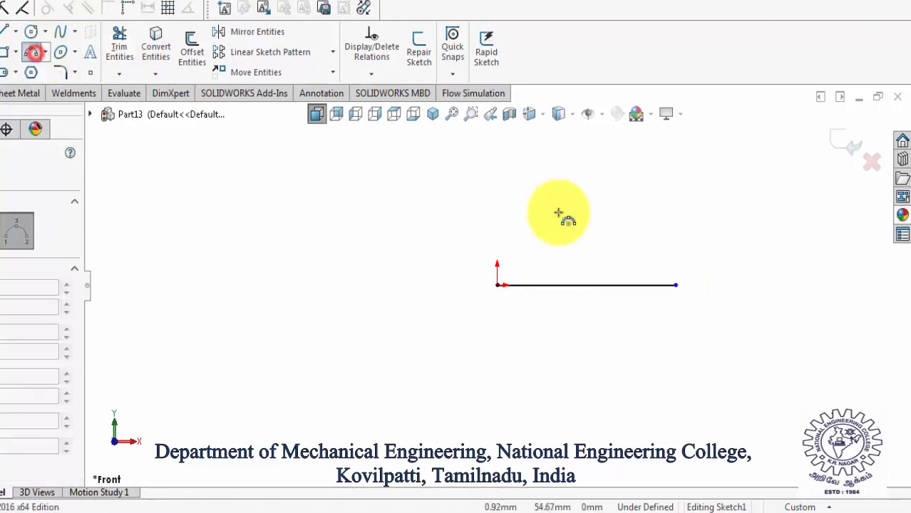
pyautogui.click(674, 285)
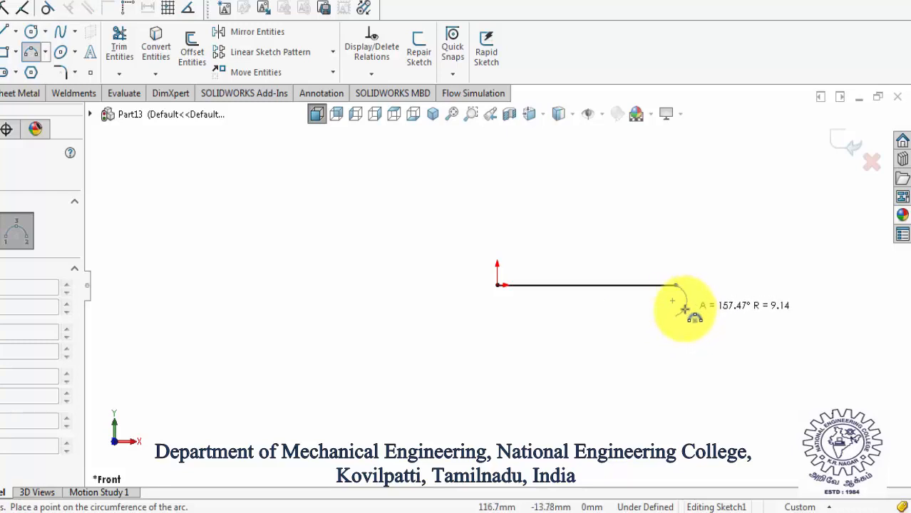
pyautogui.click(685, 310)
pyautogui.press('Escape')
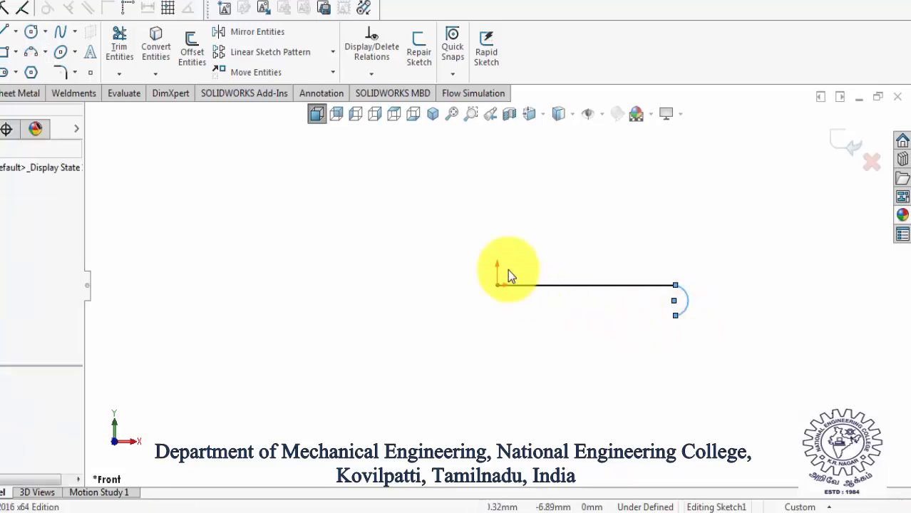
pyautogui.click(5, 32)
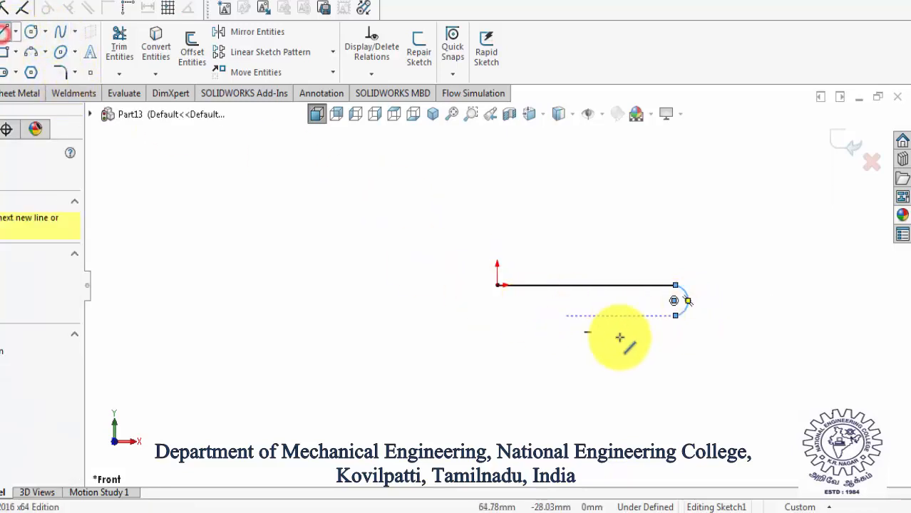
pyautogui.click(676, 315)
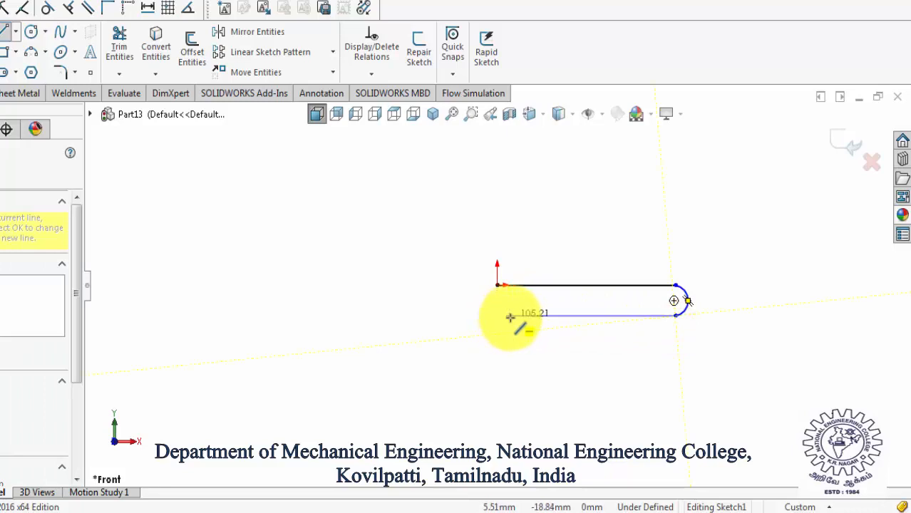
pyautogui.click(512, 316)
pyautogui.press('Escape')
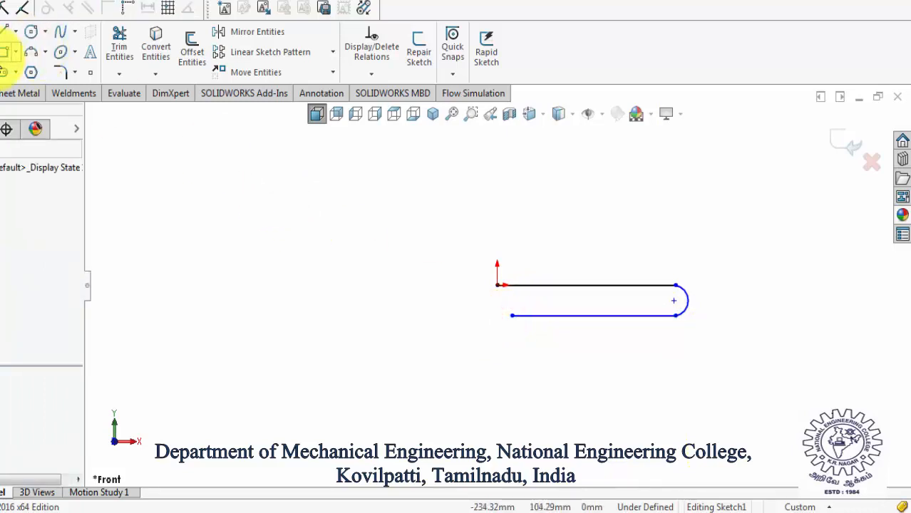
# Add a downward three-point arc of about 9 mm radius at the second line's left end, continued by a horizontal line ending below the right arc.
pyautogui.click(29, 53)
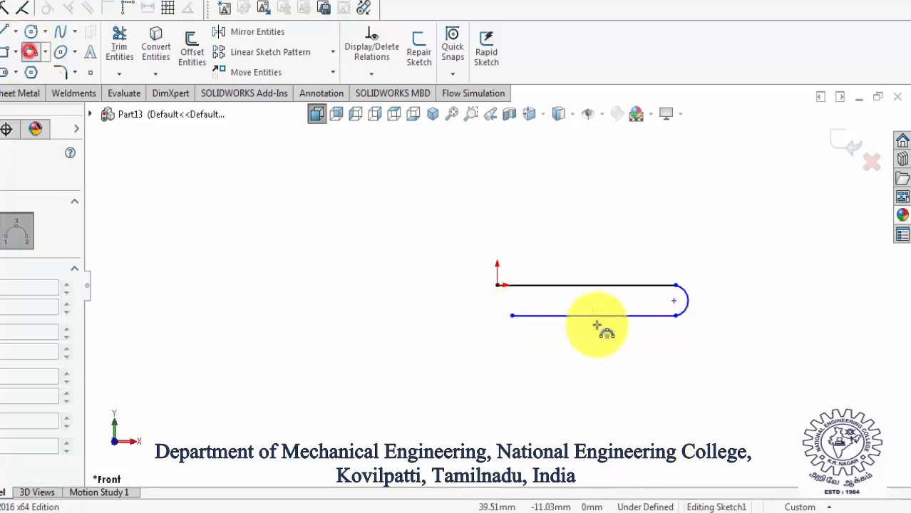
pyautogui.click(511, 316)
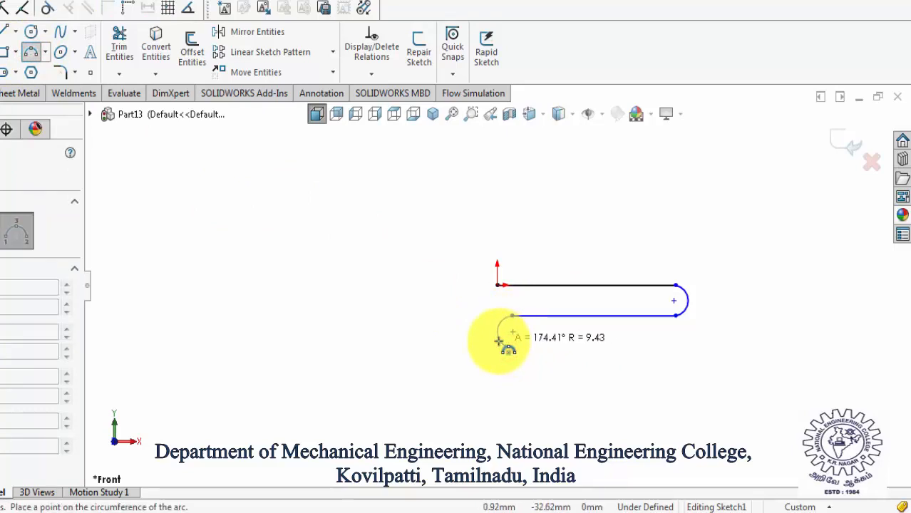
pyautogui.click(500, 341)
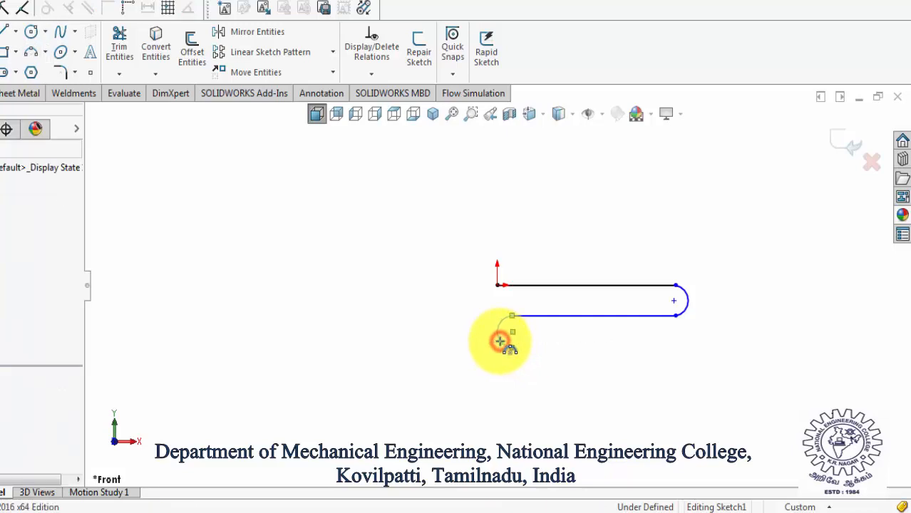
pyautogui.click(4, 35)
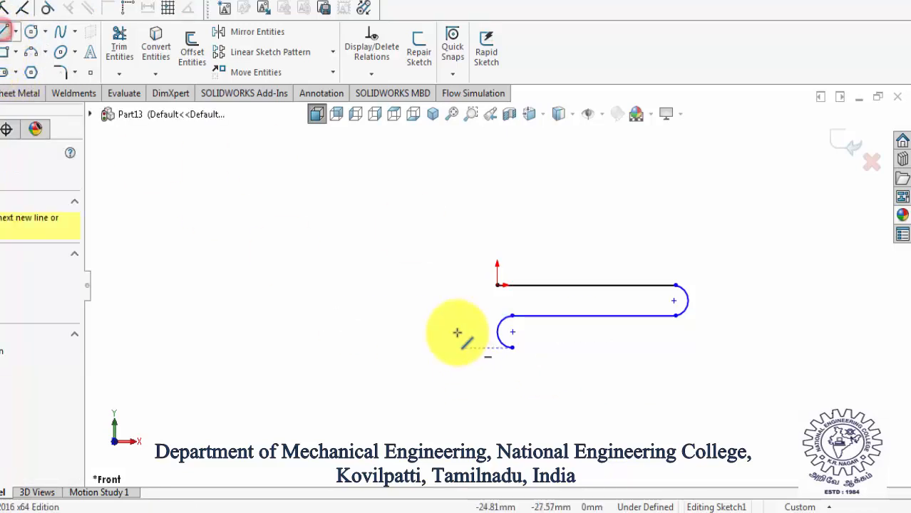
pyautogui.click(513, 348)
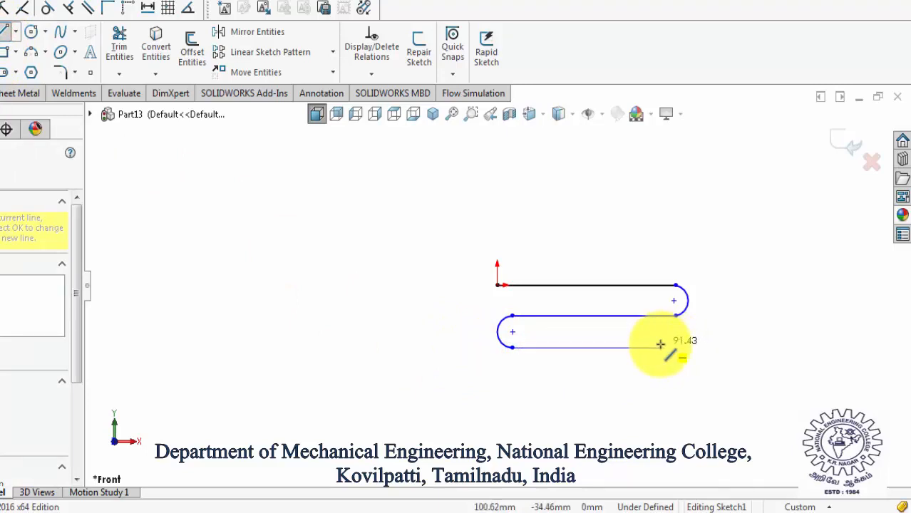
pyautogui.click(670, 346)
pyautogui.press('Escape')
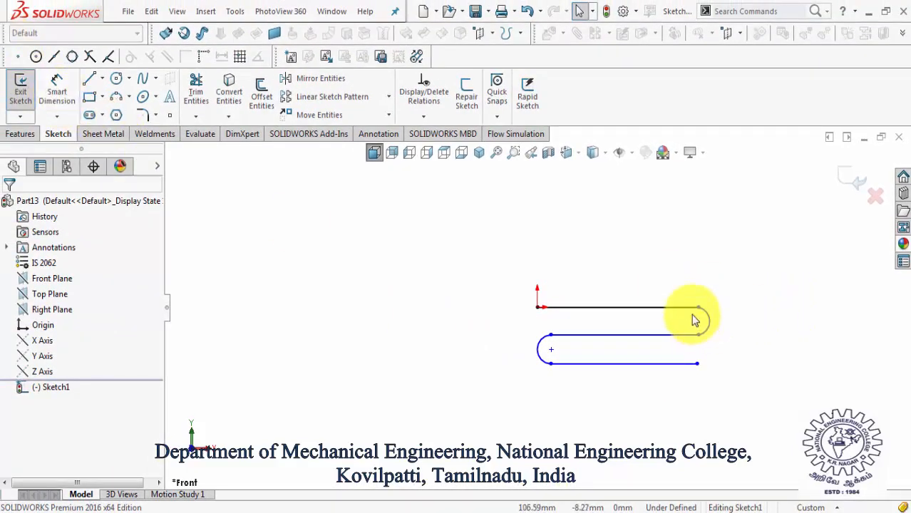
# Apply a Vertical relation to the right arc's two endpoints and its center point.
pyautogui.click(698, 310)
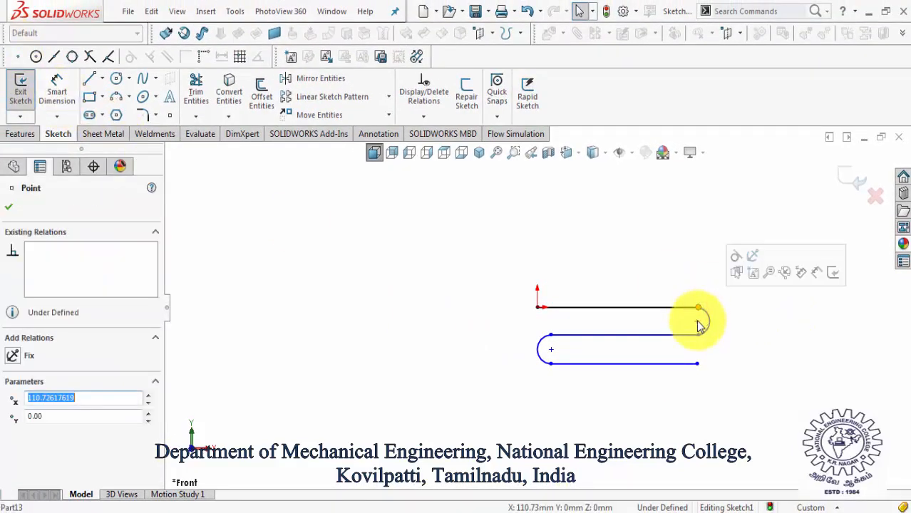
pyautogui.keyDown('ctrl'); pyautogui.click(697, 322); pyautogui.keyUp('ctrl')
pyautogui.keyDown('ctrl'); pyautogui.click(698, 334); pyautogui.keyUp('ctrl')
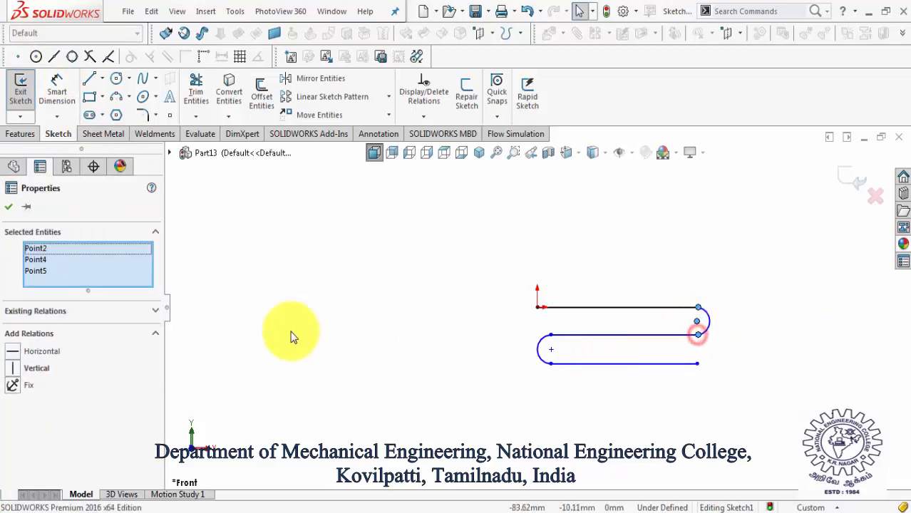
pyautogui.click(40, 367)
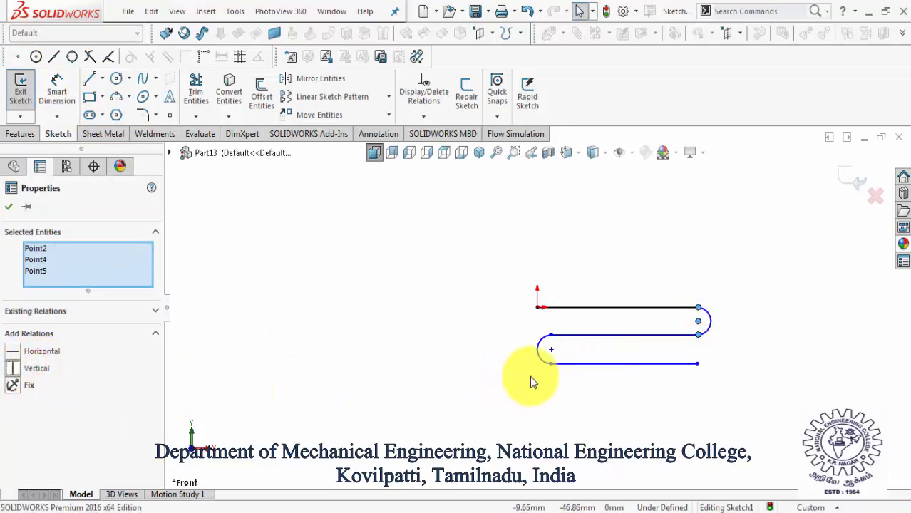
pyautogui.click(13, 206)
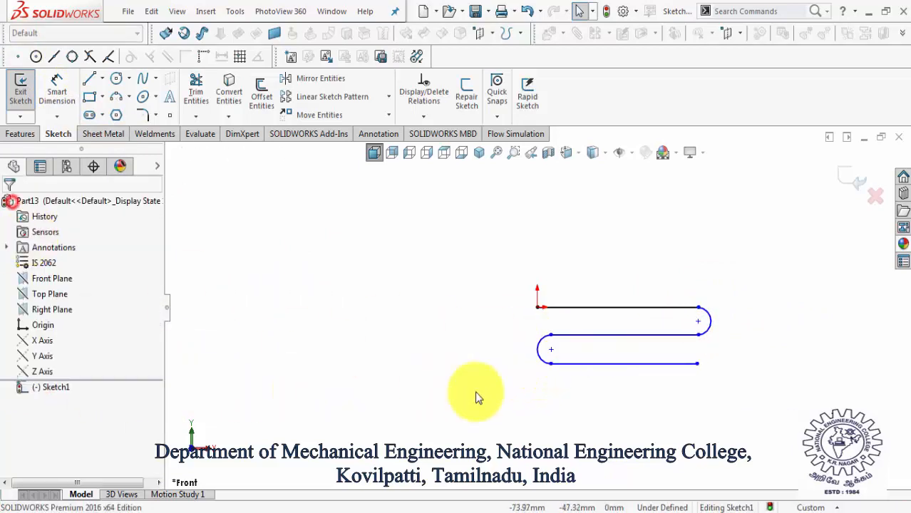
# Apply a Vertical relation to the left arc's two endpoints and its center point.
pyautogui.click(553, 338)
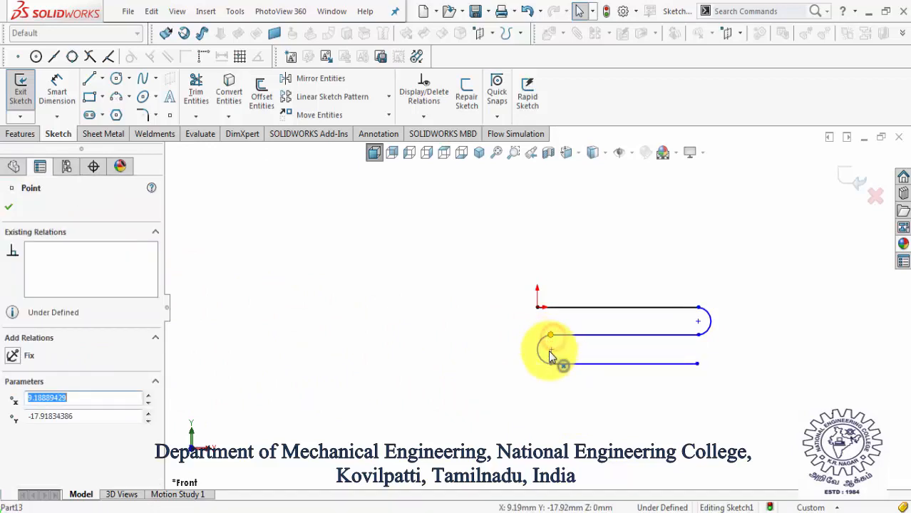
pyautogui.keyDown('ctrl'); pyautogui.click(551, 356); pyautogui.keyUp('ctrl')
pyautogui.keyDown('ctrl'); pyautogui.click(551, 363); pyautogui.keyUp('ctrl')
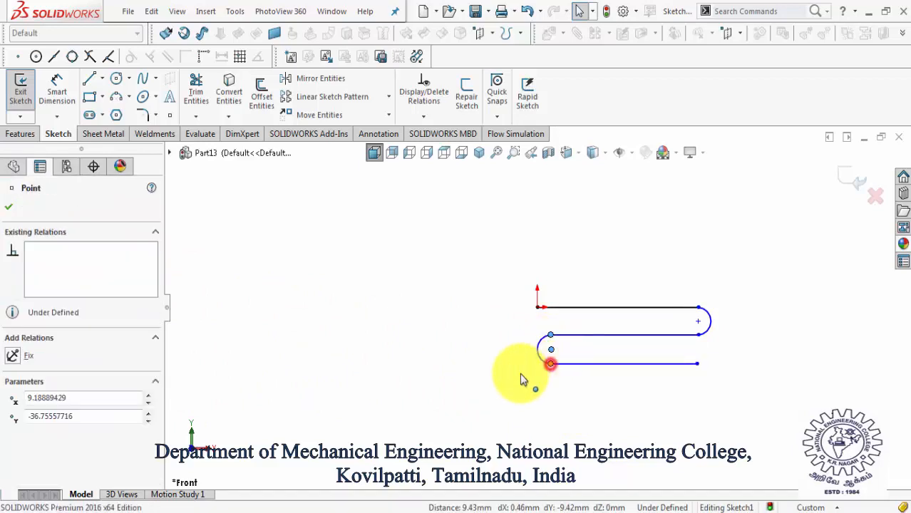
pyautogui.click(33, 371)
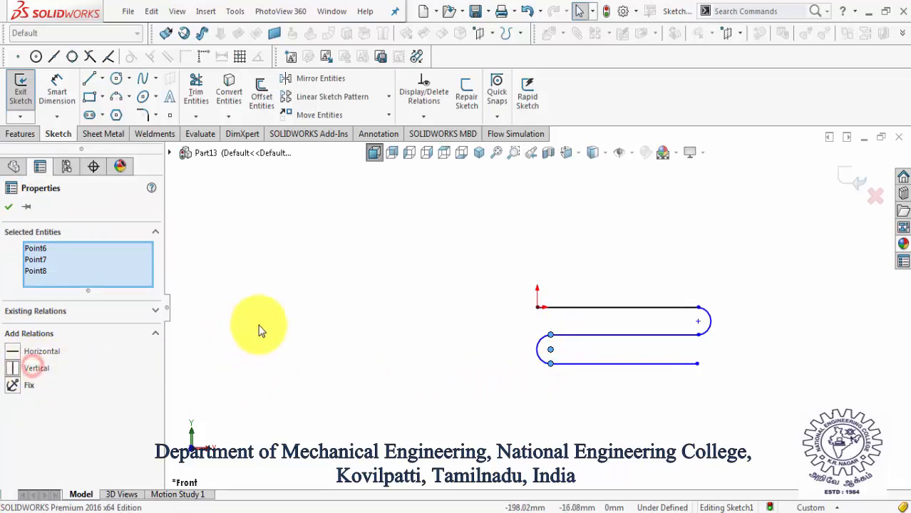
pyautogui.click(264, 322)
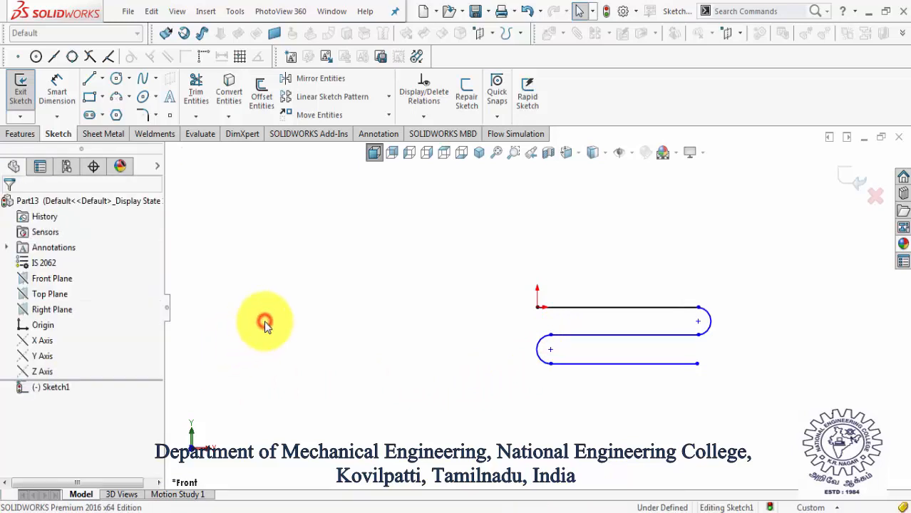
# Dimension the uppermost horizontal line with Smart Dimension and set its length to 1200 mm.
pyautogui.click(54, 93)
pyautogui.click(658, 310)
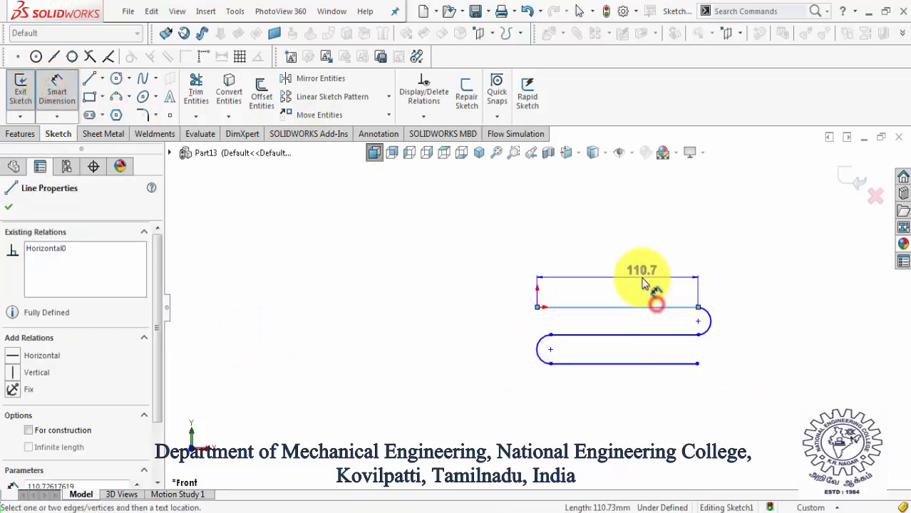
pyautogui.click(644, 279)
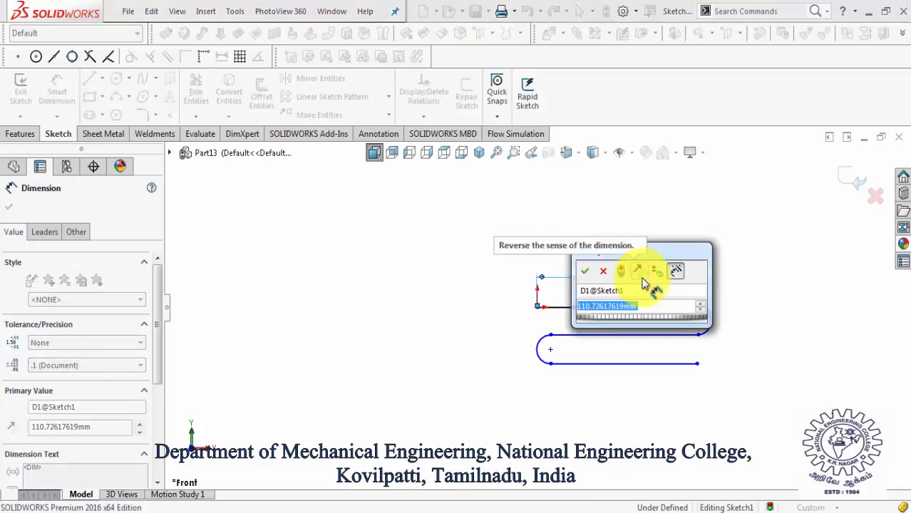
pyautogui.write('1200')
pyautogui.press('Return')
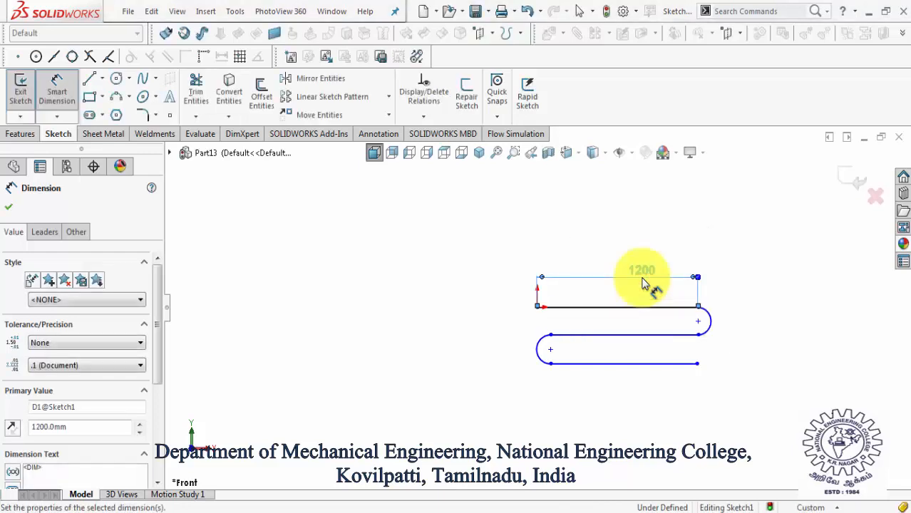
# Dimension the middle horizontal line to 1000 mm and the right arc's radius to 30 mm.
pyautogui.click(626, 333)
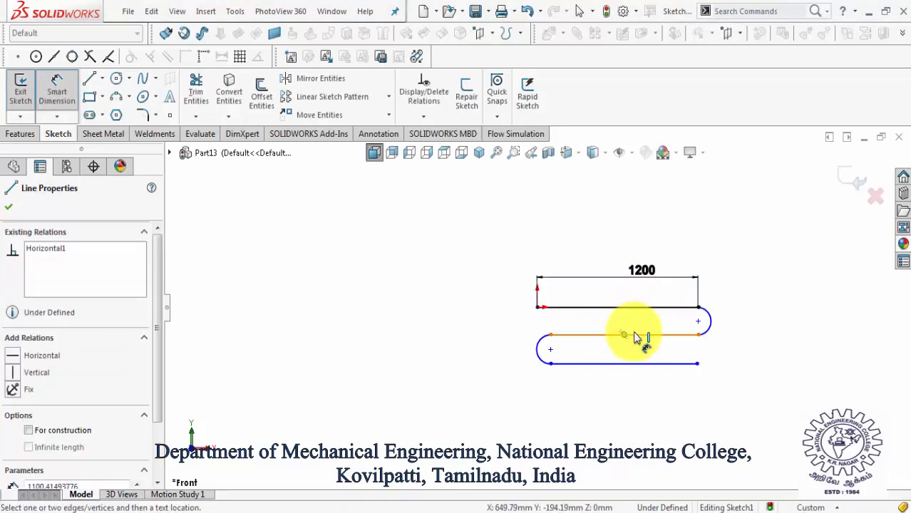
pyautogui.click(642, 321)
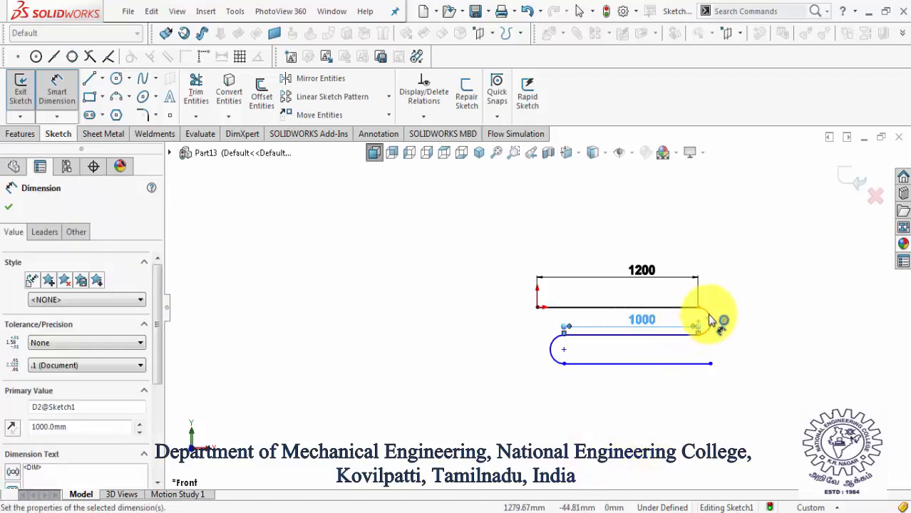
pyautogui.click(715, 308)
pyautogui.click(721, 303)
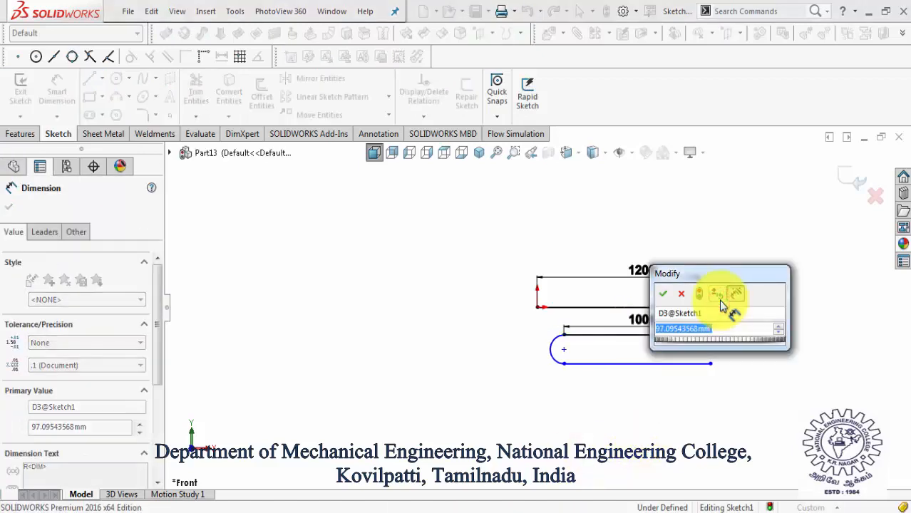
pyautogui.write('30')
pyautogui.press('Return')
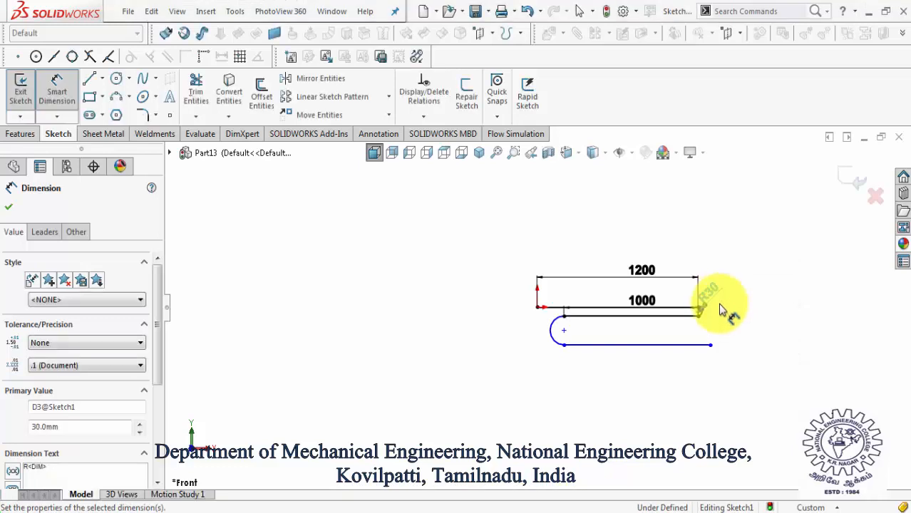
# Add a radius dimension to the left arc joining the middle and lowest lines.
pyautogui.scroll(2, 631, 341)
pyautogui.scroll(-5, 627, 322)
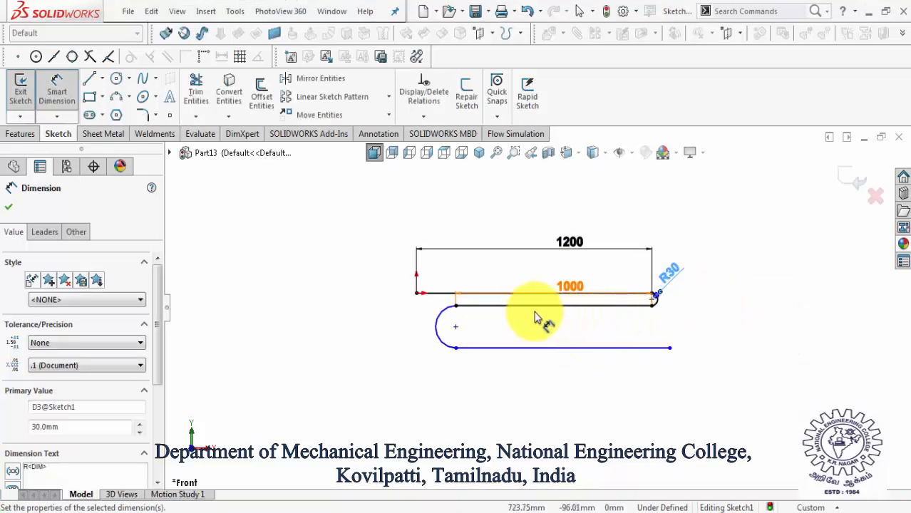
pyautogui.click(426, 328)
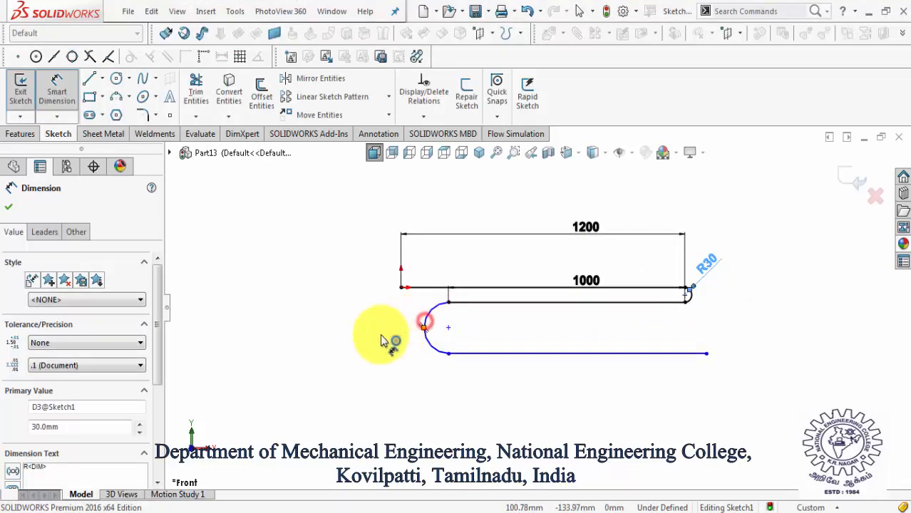
pyautogui.click(376, 365)
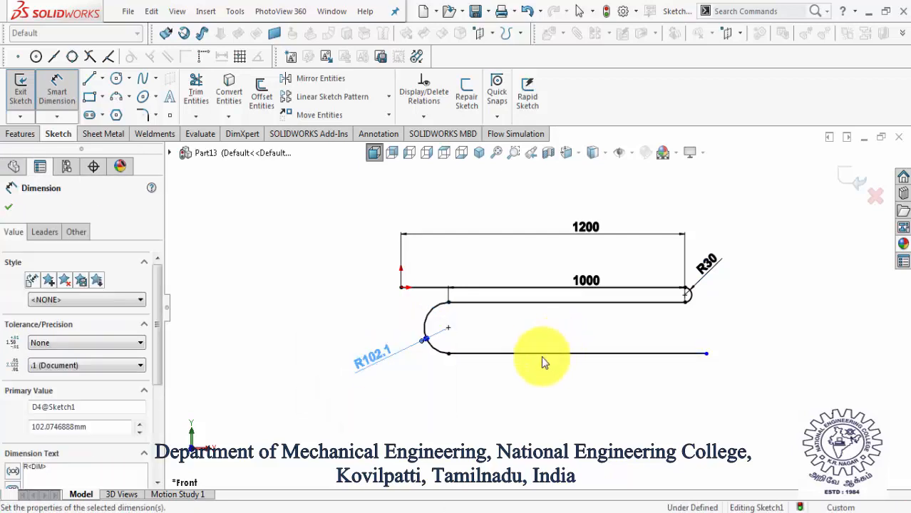
# Dimension the lowest horizontal line and set its length to 1000 mm.
pyautogui.click(502, 318)
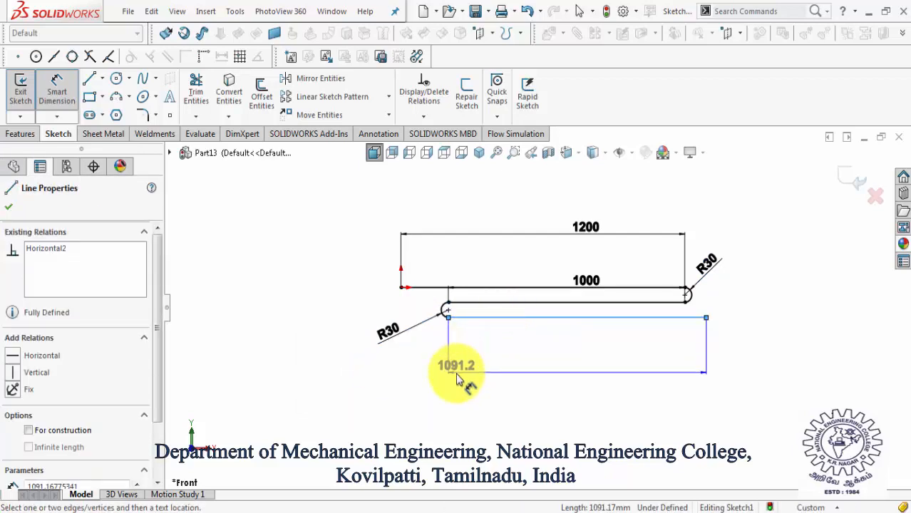
pyautogui.click(558, 375)
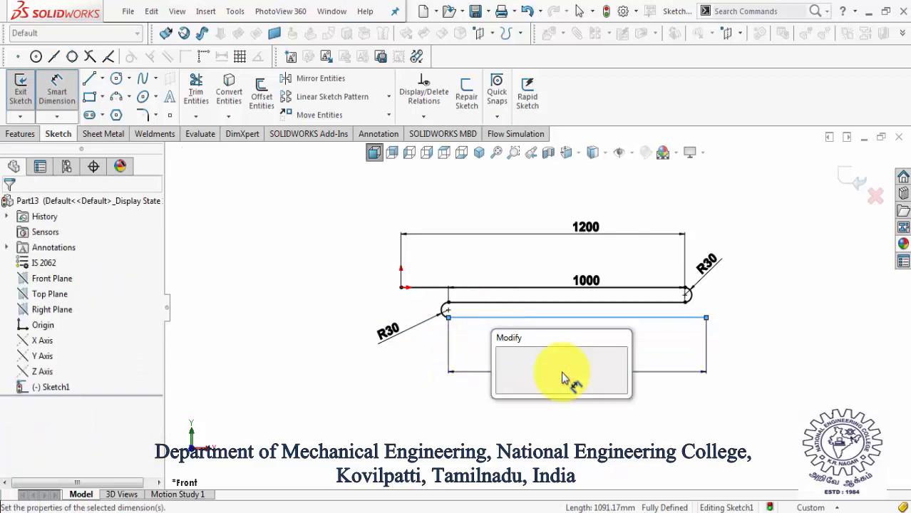
pyautogui.write('1000')
pyautogui.press('Return')
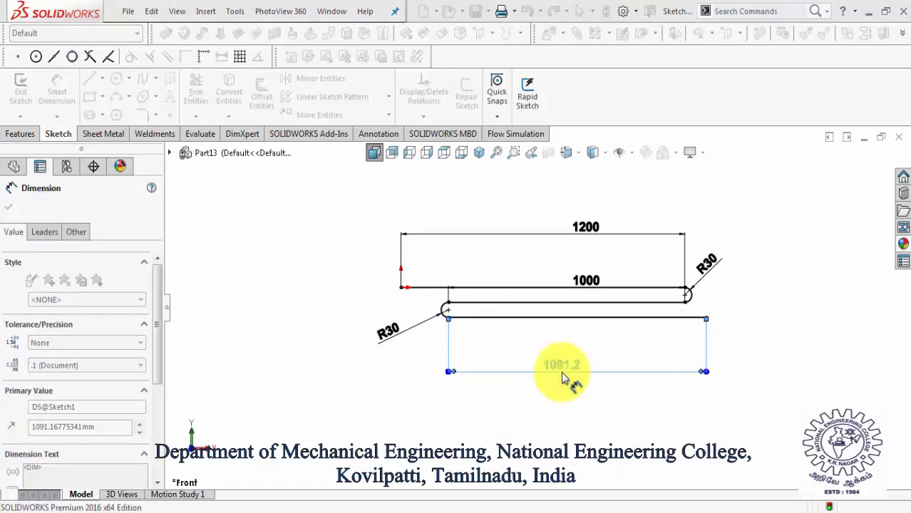
pyautogui.click(765, 339)
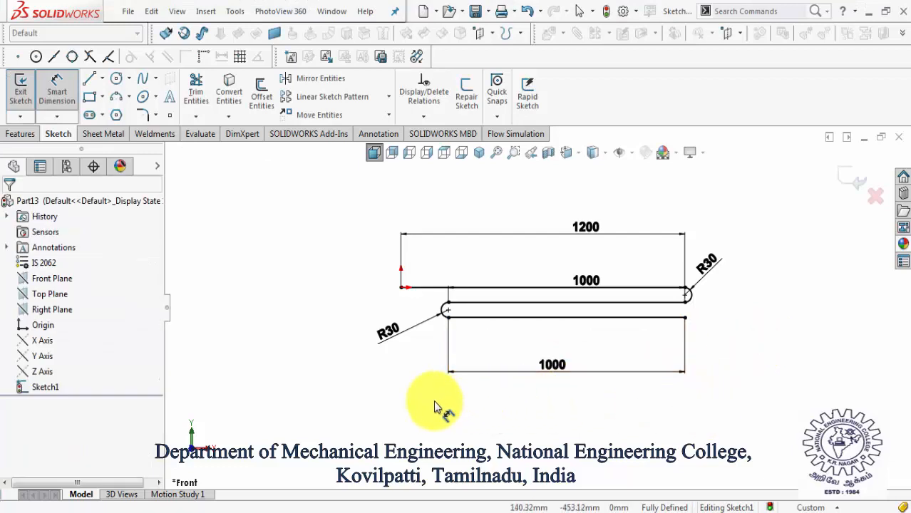
pyautogui.press('Escape')
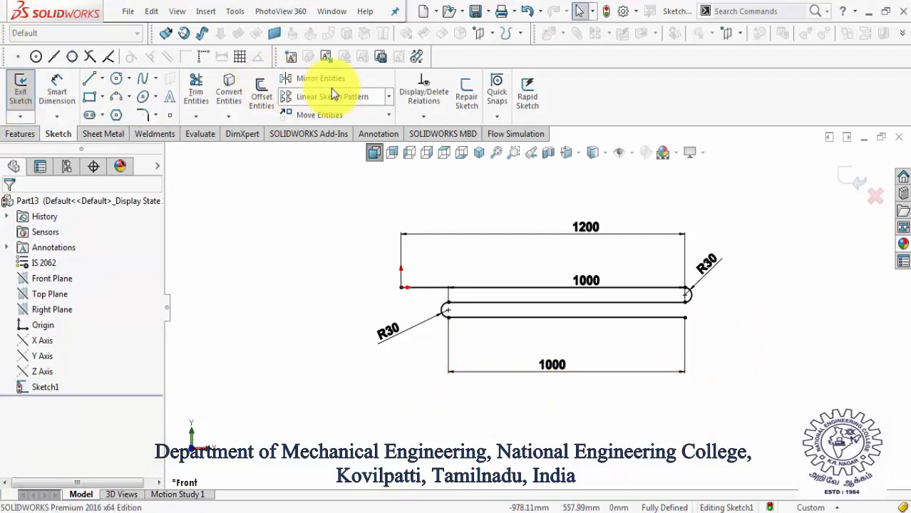
# Create a linear sketch pattern of the two lower lines and both arcs along the Y-axis with 8 instances, 120 mm spacing and 270deg angle.
pyautogui.click(388, 97)
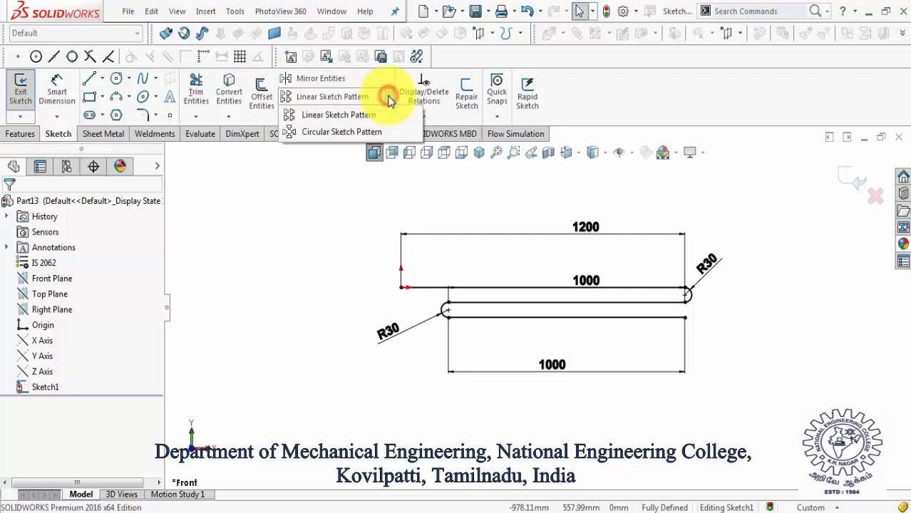
pyautogui.click(381, 116)
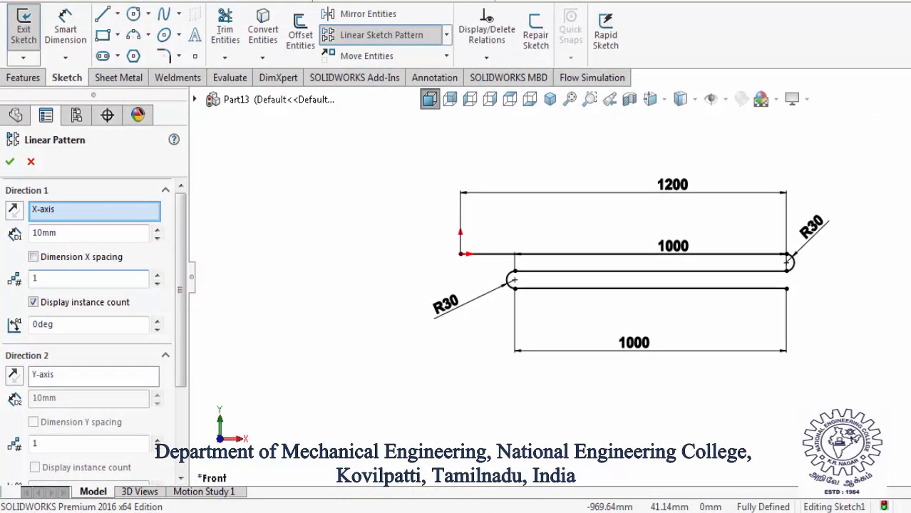
pyautogui.click(180, 389)
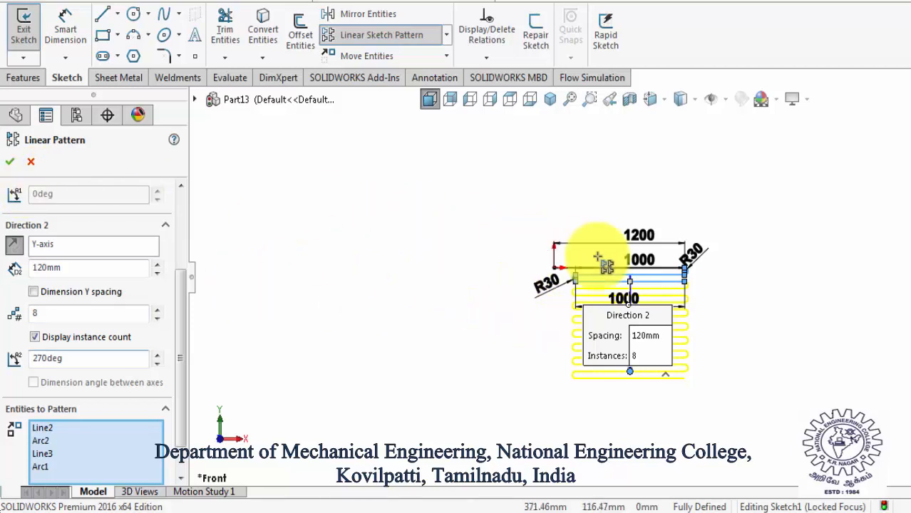
pyautogui.click(8, 164)
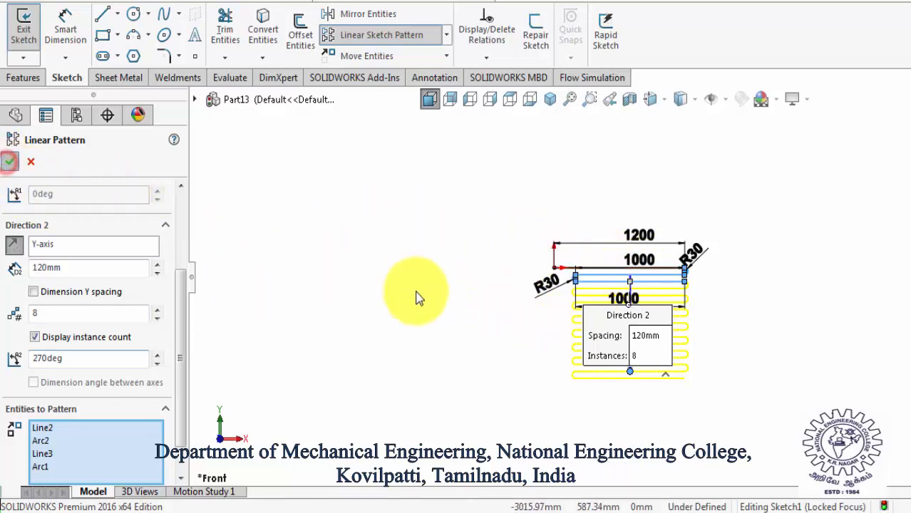
pyautogui.click(721, 380)
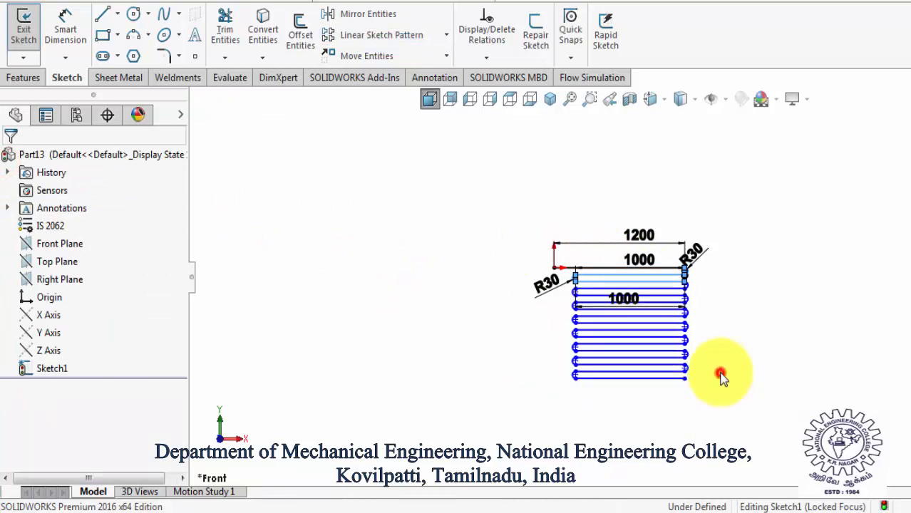
# Sketch a three-point arc of about 79 mm radius downward from the right endpoint of the lowest patterned line.
pyautogui.click(133, 34)
pyautogui.scroll(4, 610, 318)
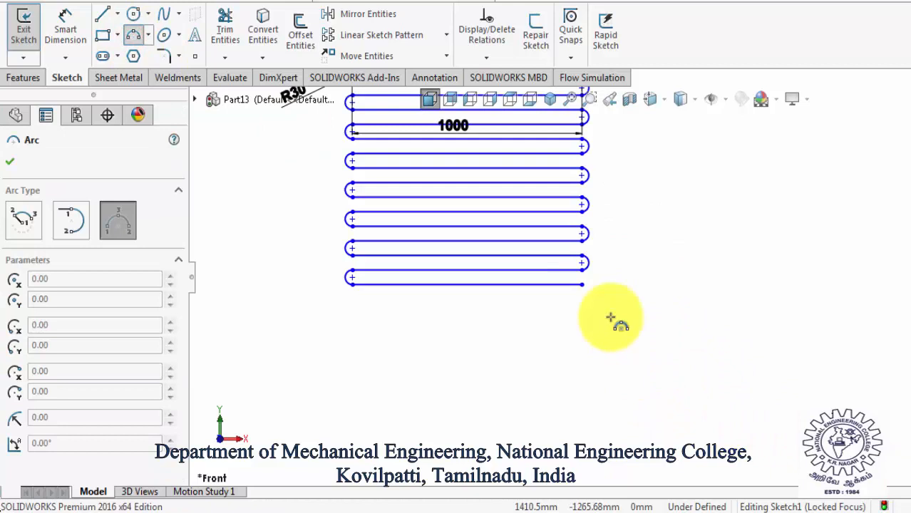
pyautogui.click(582, 285)
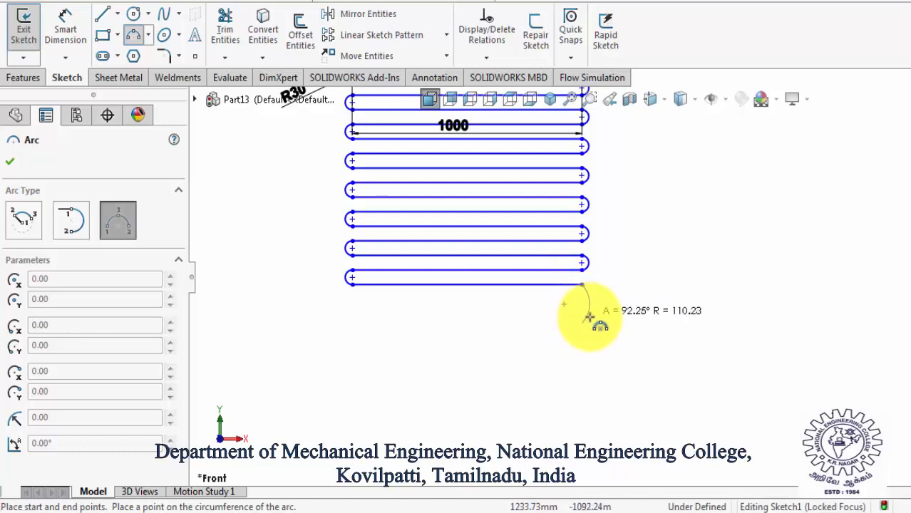
pyautogui.click(588, 322)
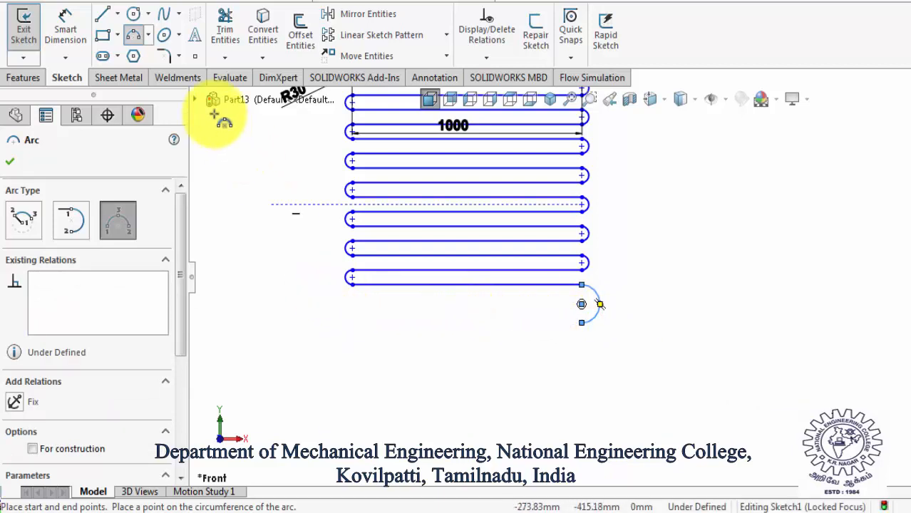
# Sketch a horizontal line about 1270 mm long leftward from the lower endpoint of the new arc.
pyautogui.click(104, 15)
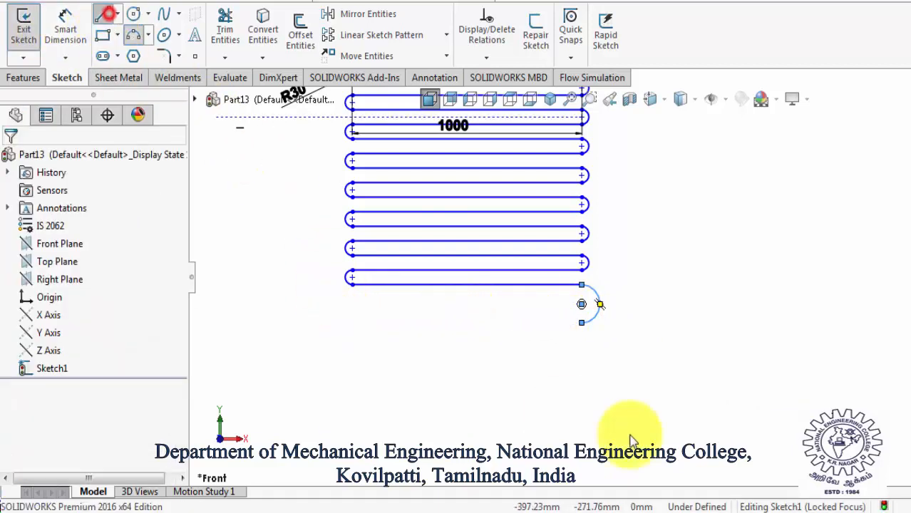
pyautogui.click(582, 322)
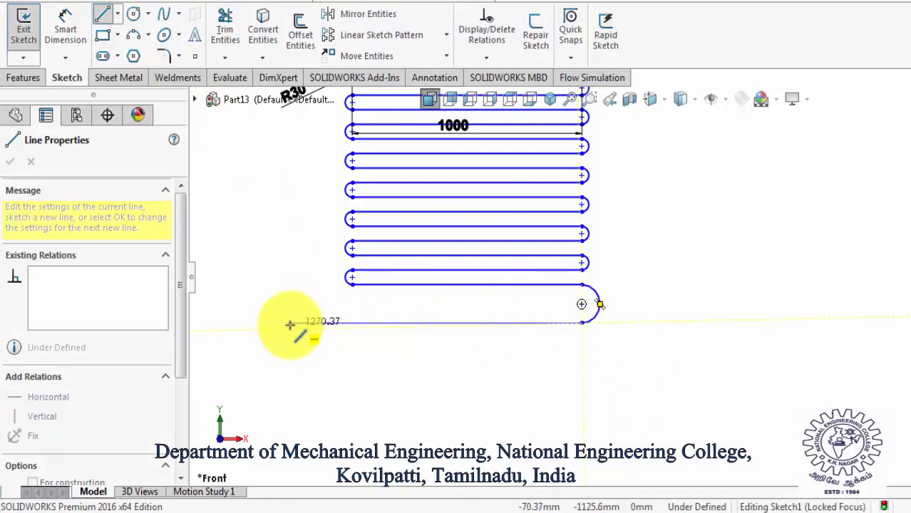
pyautogui.click(290, 323)
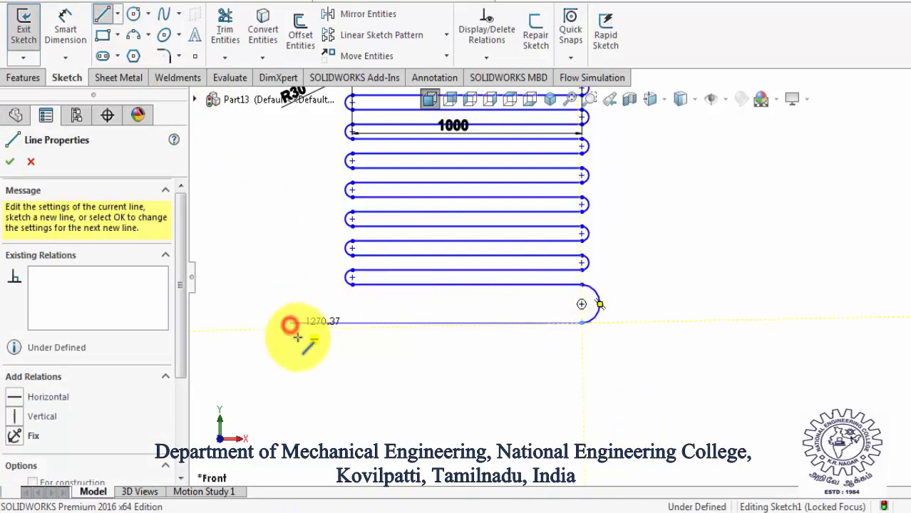
pyautogui.press('Escape')
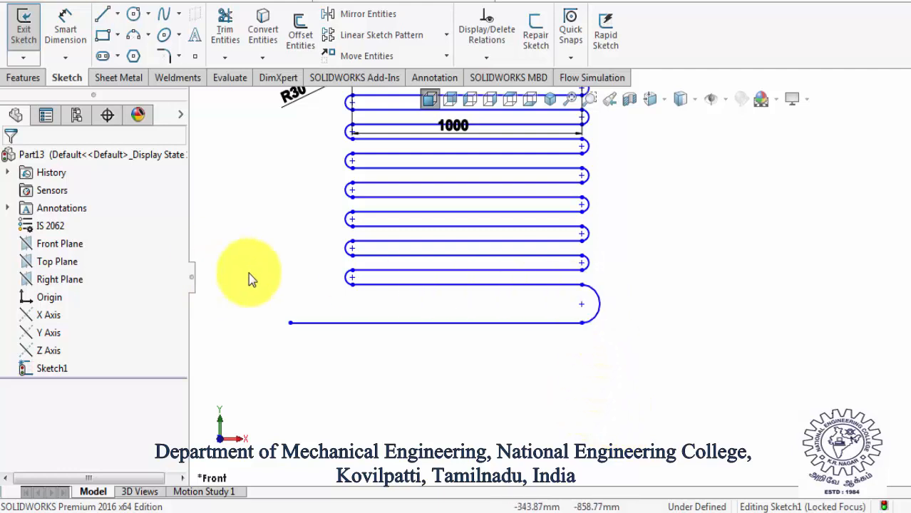
# Dimension the new lower-right arc with Smart Dimension and set its radius to 30 mm.
pyautogui.click(65, 32)
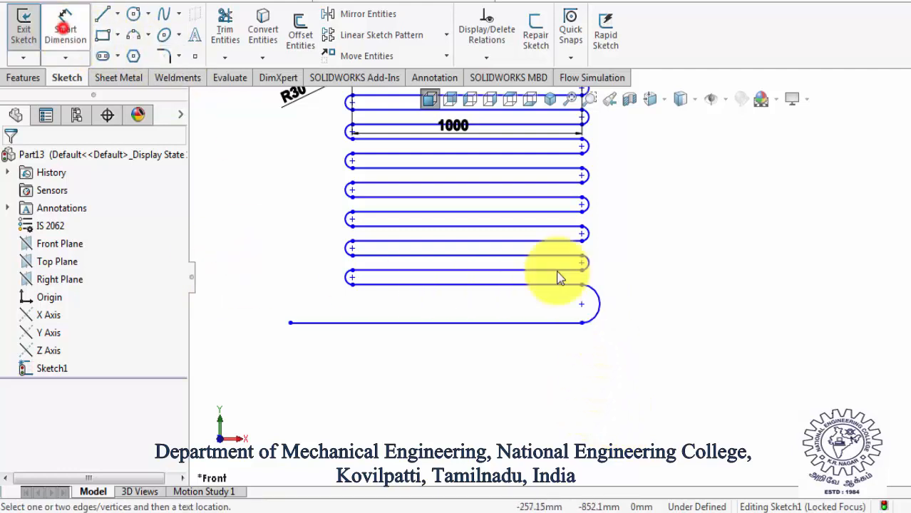
pyautogui.click(596, 292)
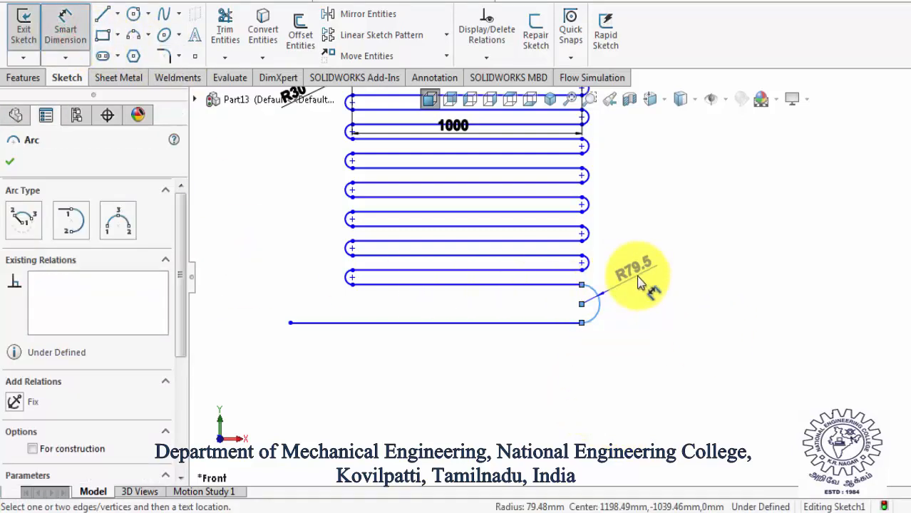
pyautogui.click(637, 278)
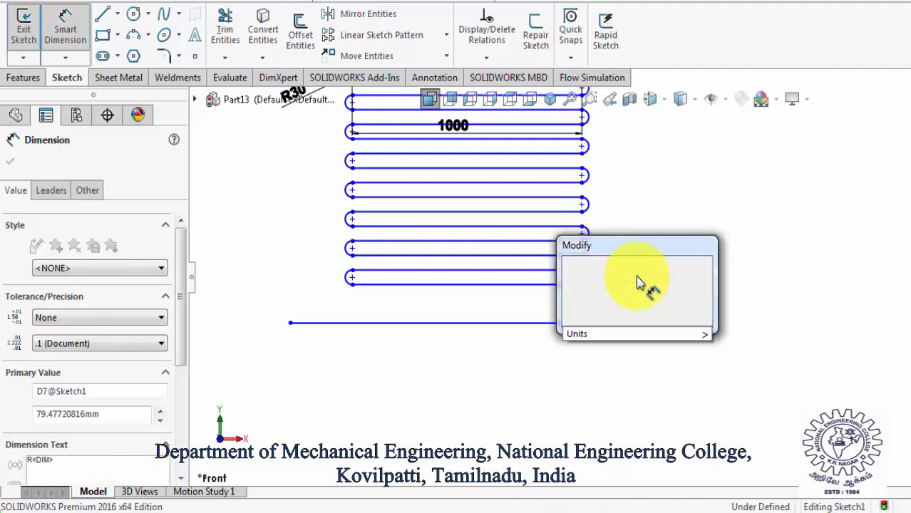
pyautogui.press('Return')
# Dimension the lowermost horizontal line and set its length to 1200 mm.
pyautogui.click(525, 300)
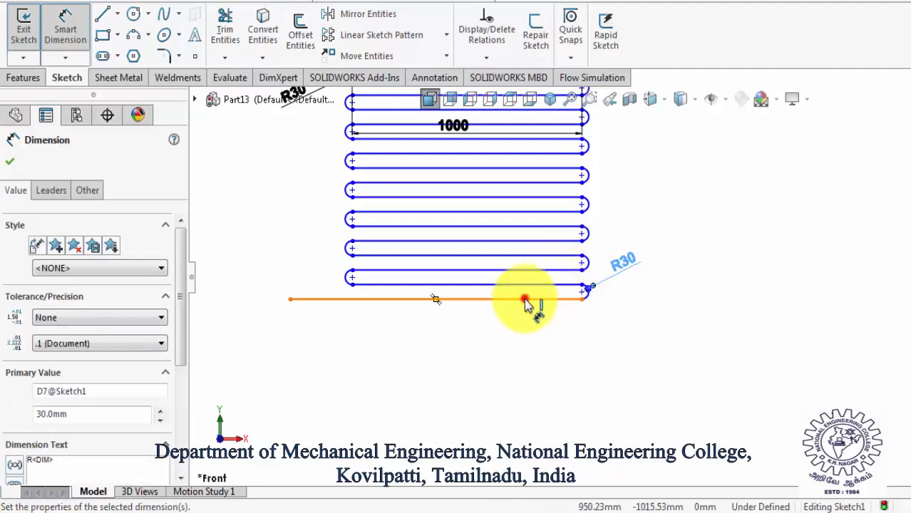
pyautogui.click(506, 346)
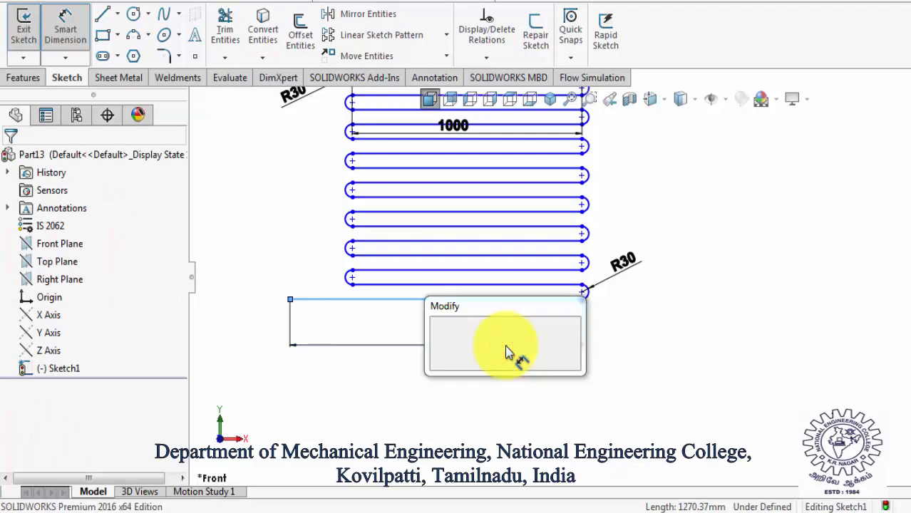
pyautogui.write('122')
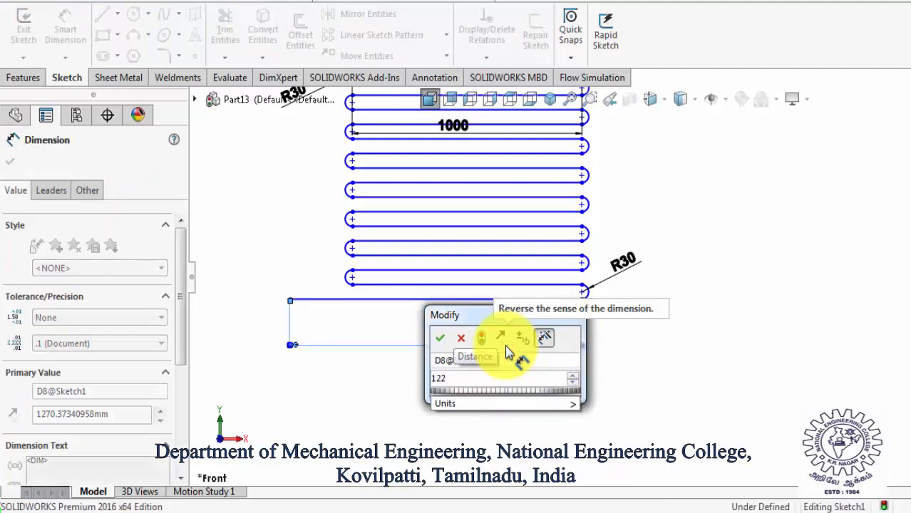
pyautogui.write('00')
pyautogui.press('Return')
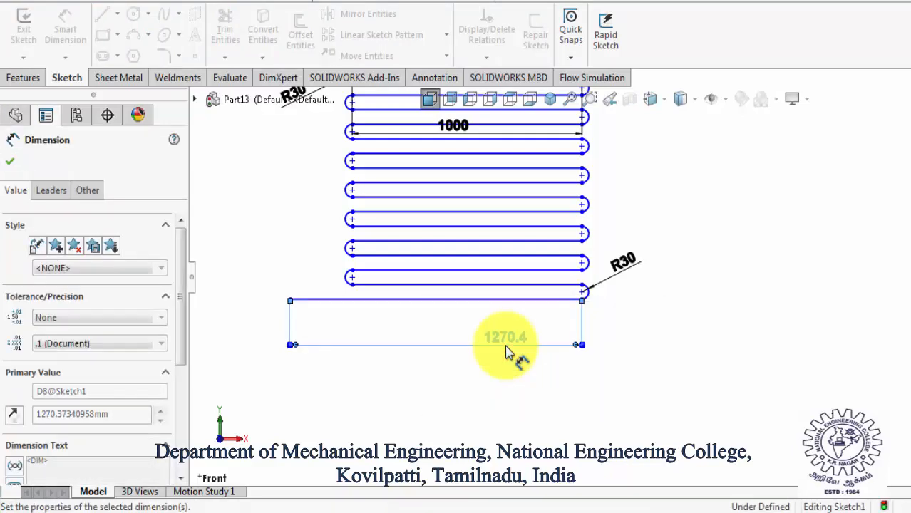
pyautogui.press('Escape')
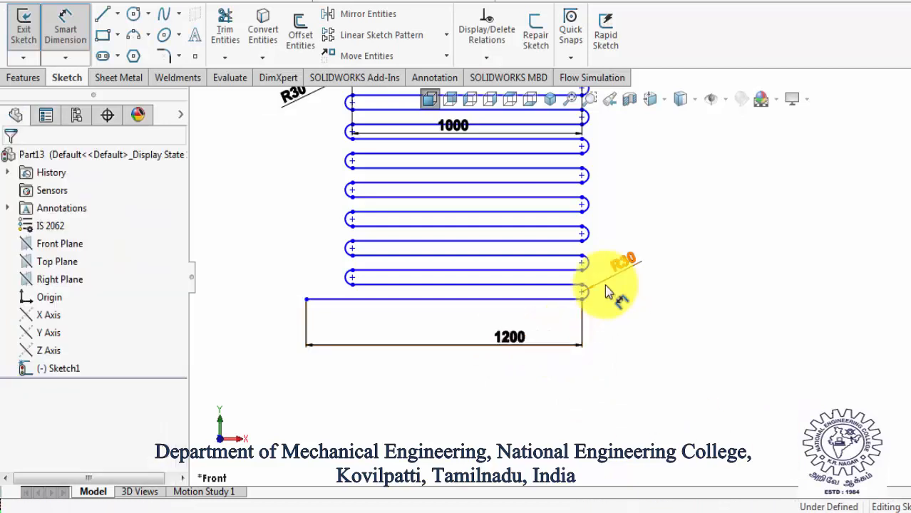
# Apply a Vertical relation to the lowest right arc's two endpoints and center point, and exit the sketch.
pyautogui.scroll(-2, 604, 284)
pyautogui.scroll(-2, 576, 328)
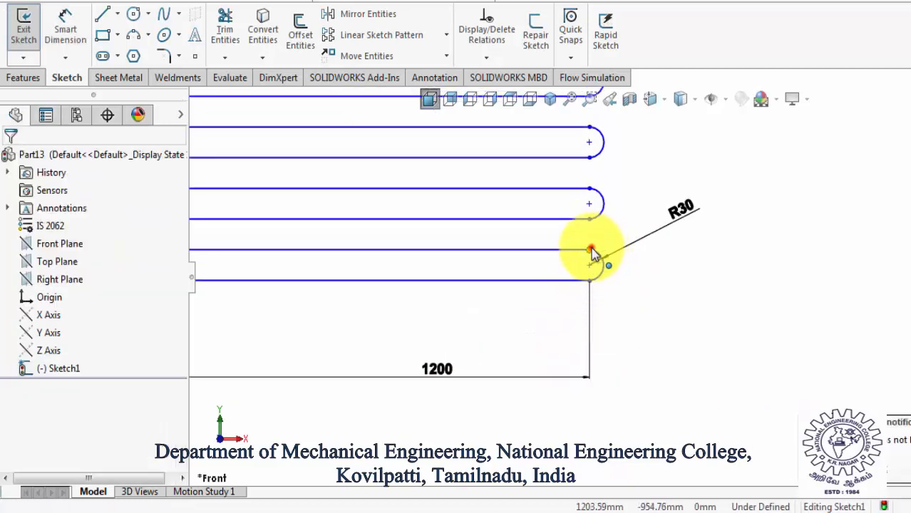
pyautogui.click(591, 257)
pyautogui.keyDown('ctrl'); pyautogui.click(590, 265); pyautogui.keyUp('ctrl')
pyautogui.keyDown('ctrl'); pyautogui.click(590, 280); pyautogui.keyUp('ctrl')
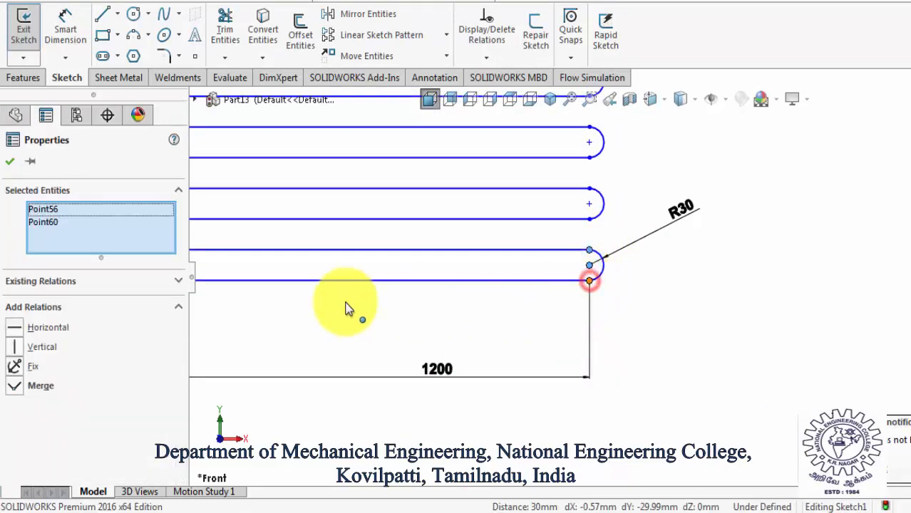
pyautogui.click(43, 349)
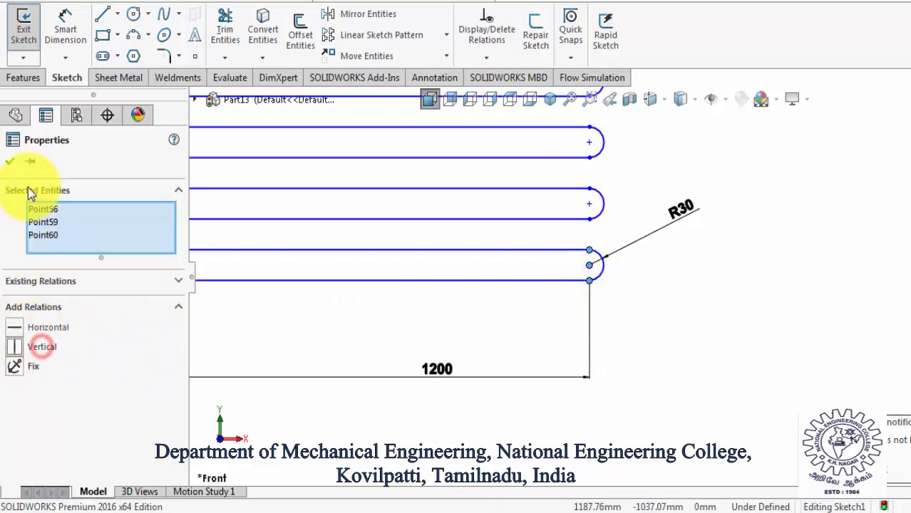
pyautogui.click(7, 163)
pyautogui.click(647, 329)
pyautogui.scroll(4, 728, 353)
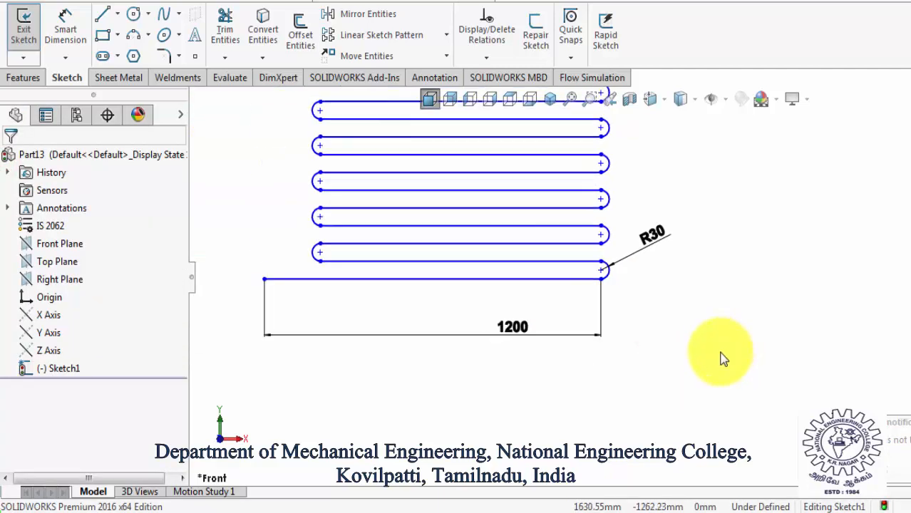
pyautogui.scroll(1, 702, 361)
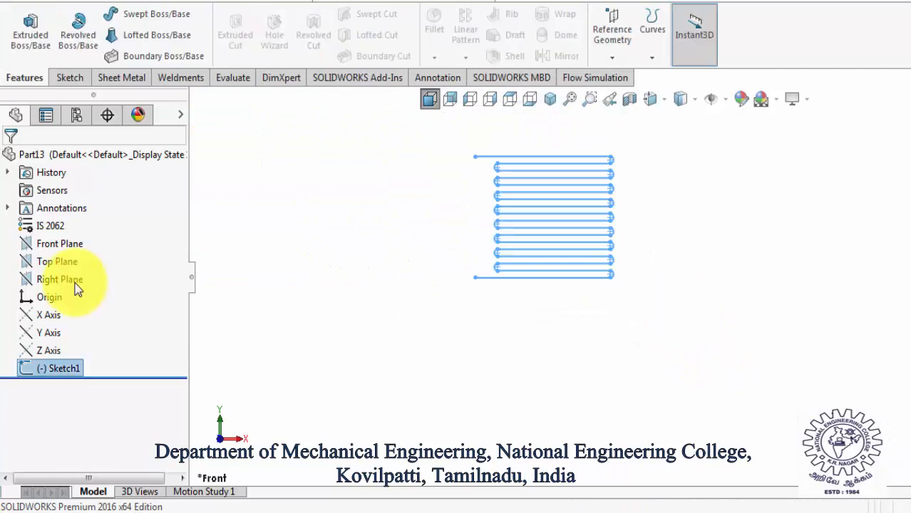
# Sketch a circle of about 7.4 mm radius on the Right Plane, centered on the origin at the path's upper start point.
pyautogui.click(75, 280)
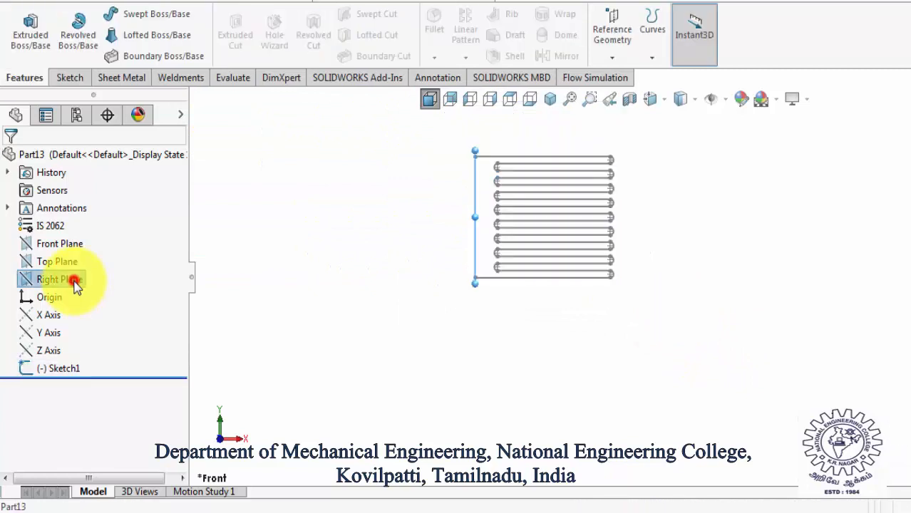
pyautogui.click(74, 79)
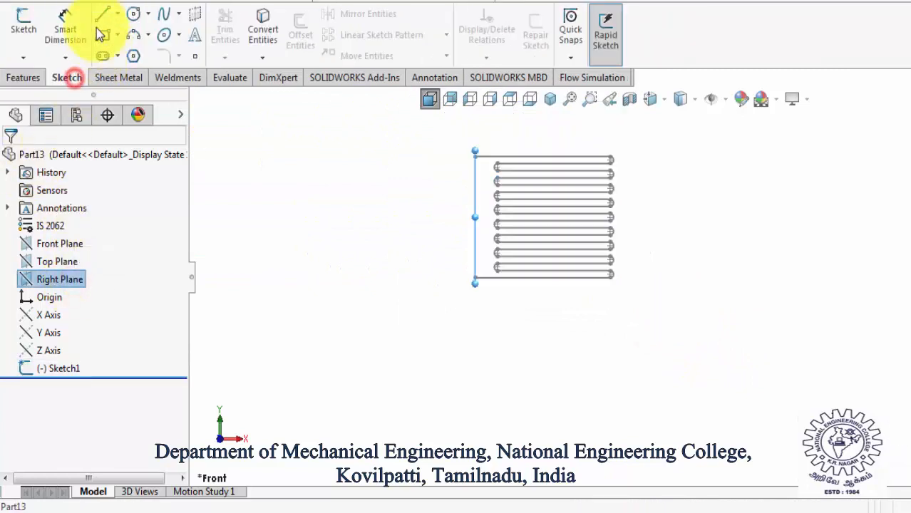
pyautogui.click(133, 16)
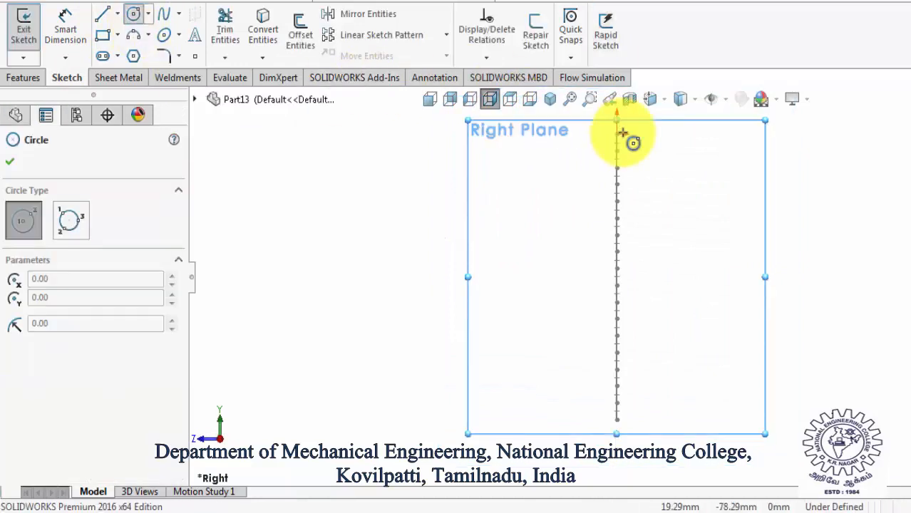
pyautogui.scroll(-3, 622, 189)
pyautogui.scroll(-4, 606, 232)
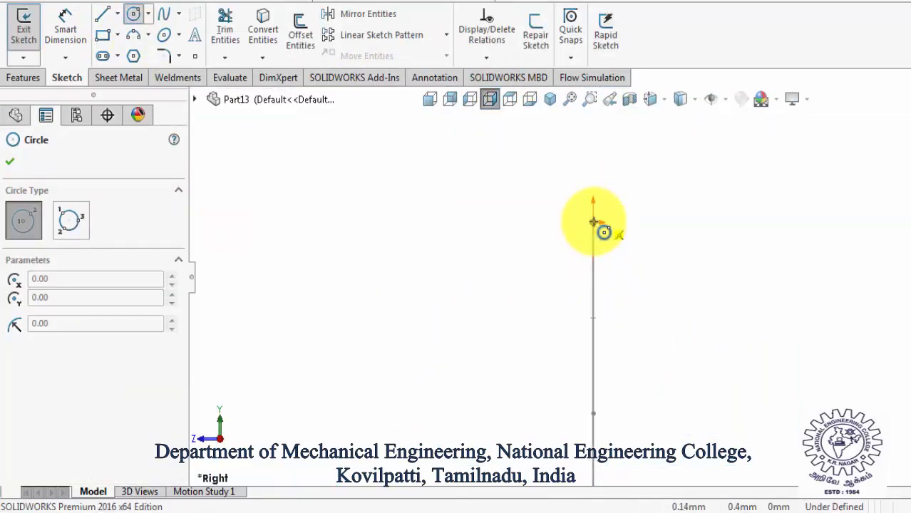
pyautogui.click(593, 222)
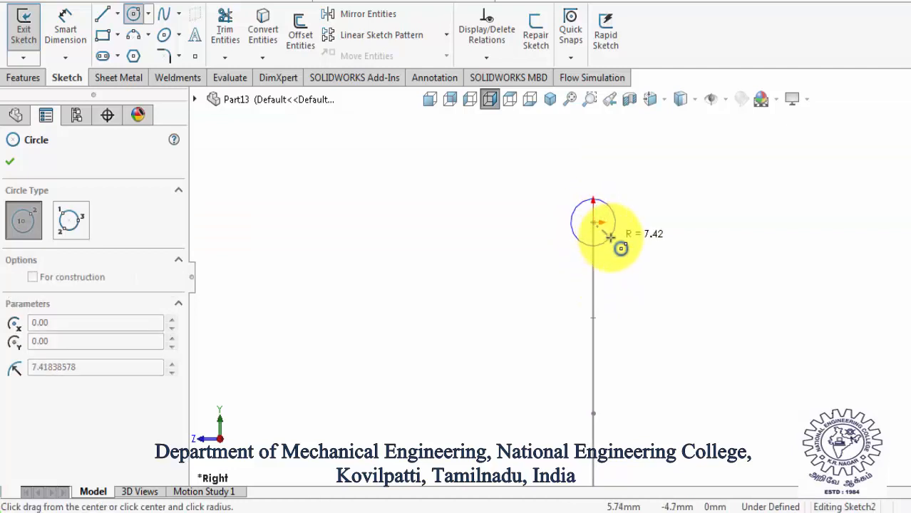
pyautogui.click(611, 238)
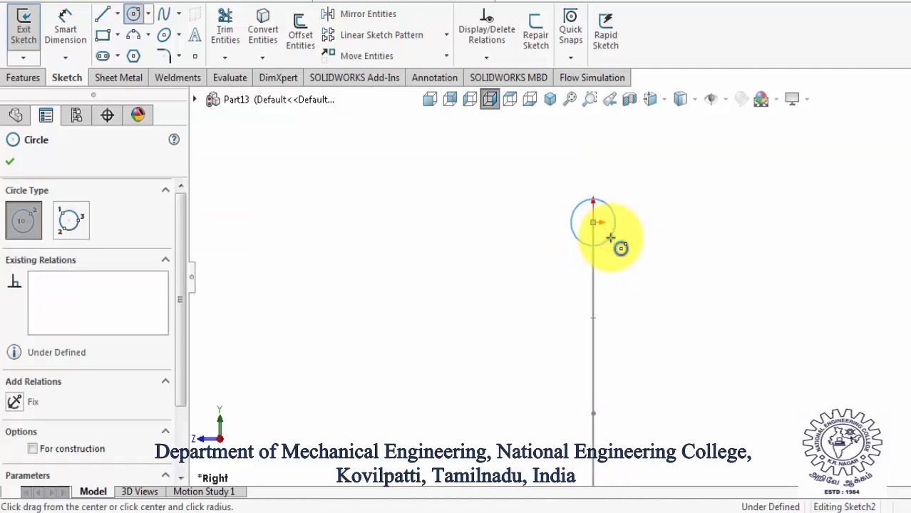
pyautogui.press('Escape')
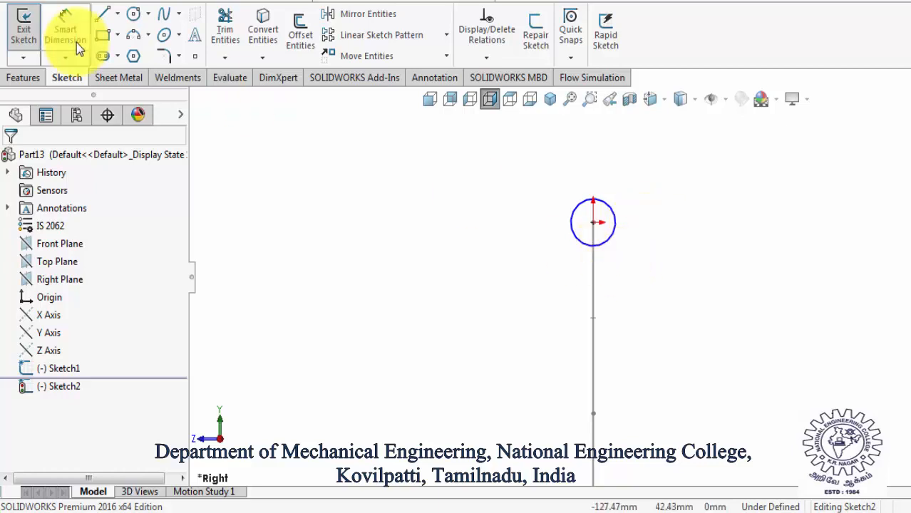
# Sketch a second, concentric circle of about 11.5 mm radius around the first one.
pyautogui.click(132, 15)
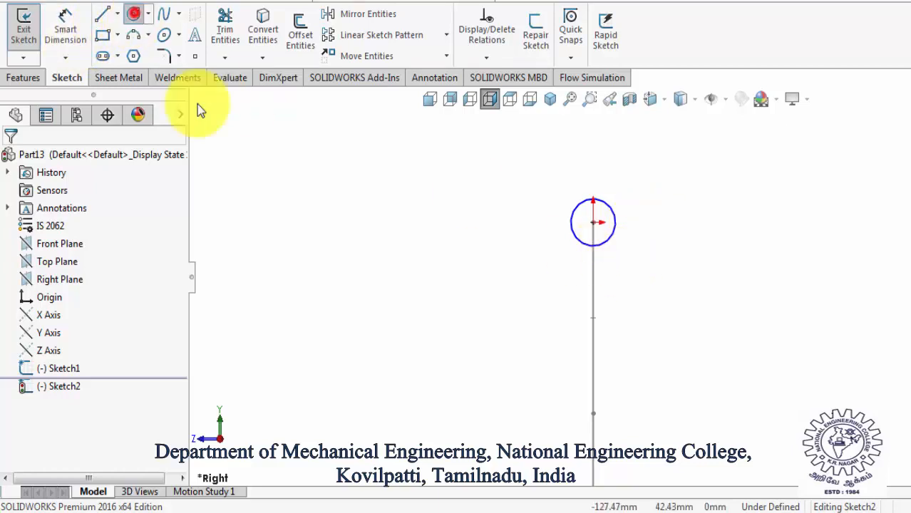
pyautogui.click(593, 222)
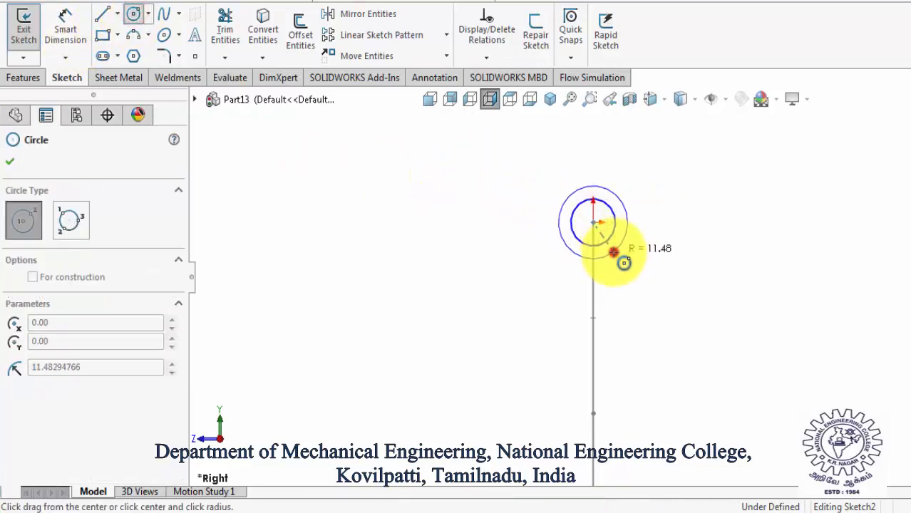
pyautogui.click(614, 253)
pyautogui.press('Escape')
# Dimension the outer circle with Smart Dimension and set its diameter to 20 mm.
pyautogui.click(66, 26)
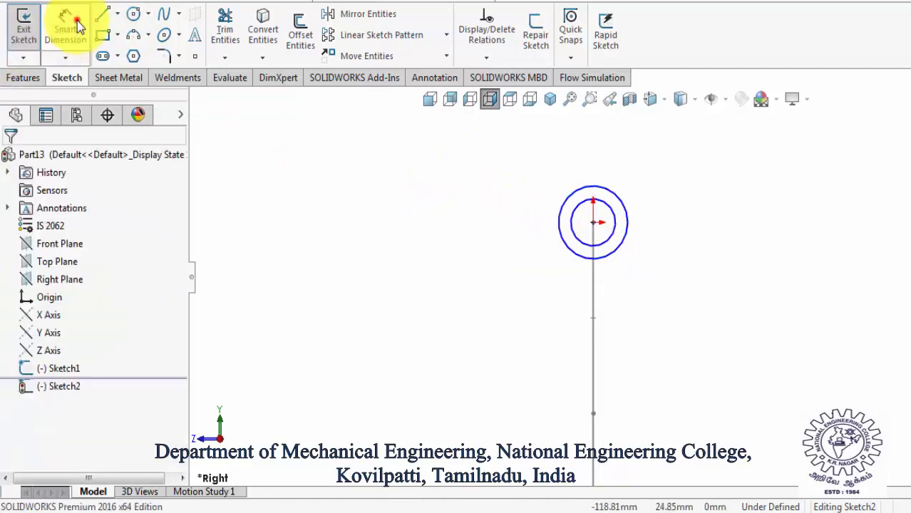
pyautogui.click(620, 206)
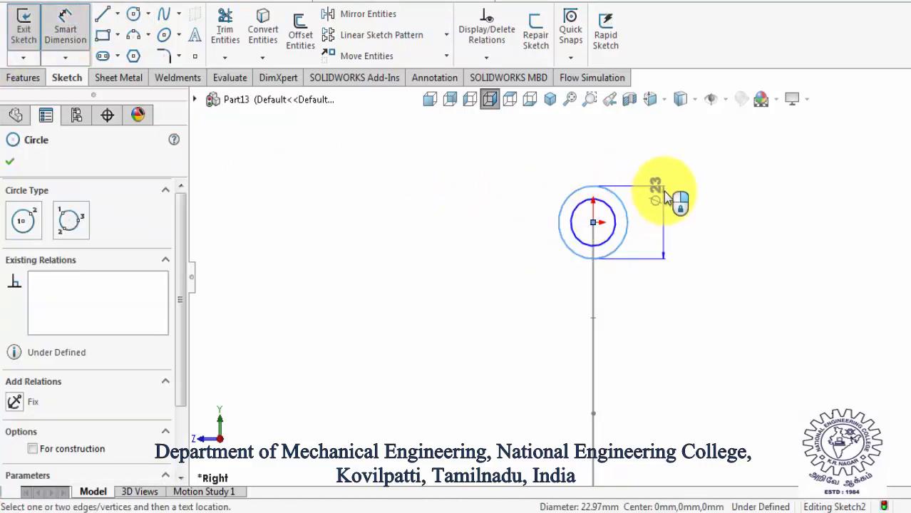
pyautogui.click(665, 195)
pyautogui.write('20')
pyautogui.press('Return')
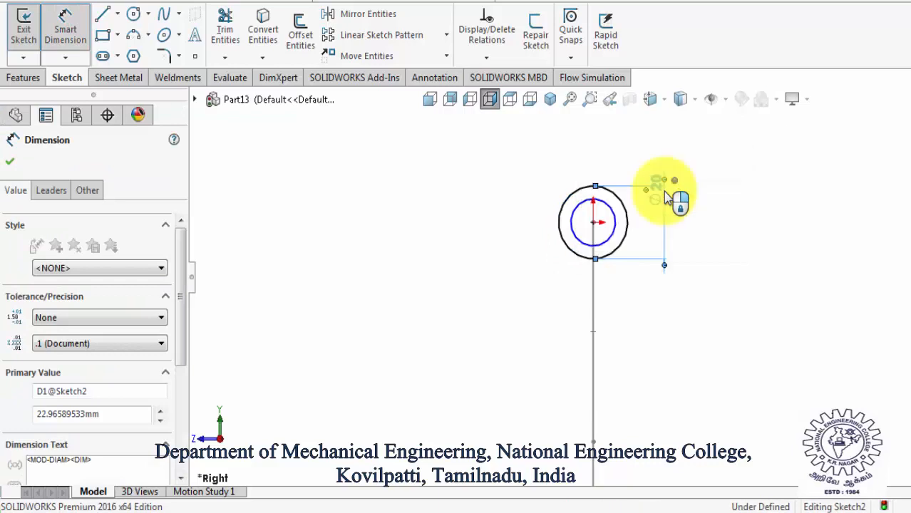
# Dimension the inner circle, set its diameter to 18 mm, and exit the sketch.
pyautogui.click(579, 241)
pyautogui.click(480, 226)
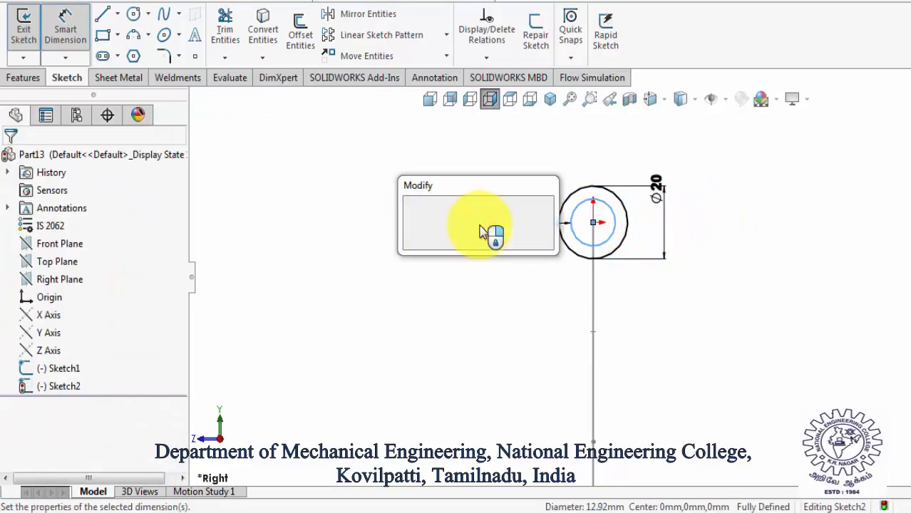
pyautogui.write('18')
pyautogui.press('Return')
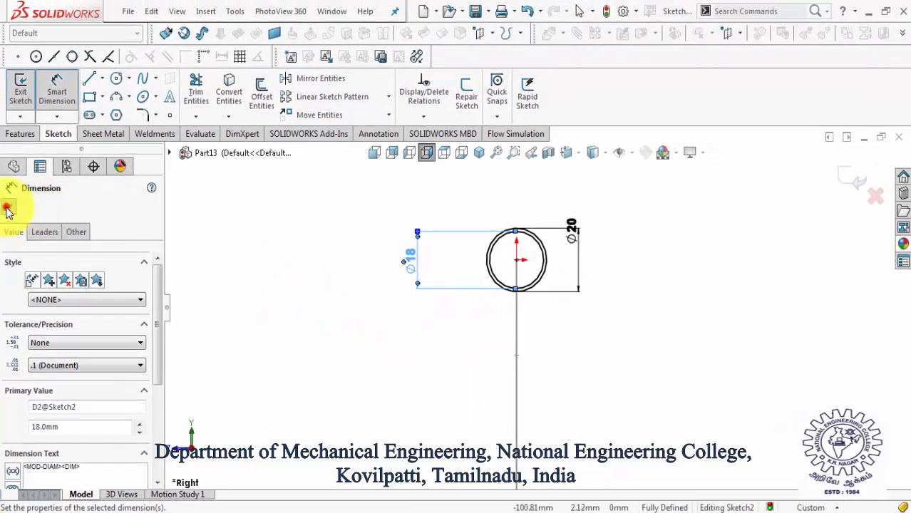
pyautogui.click(7, 209)
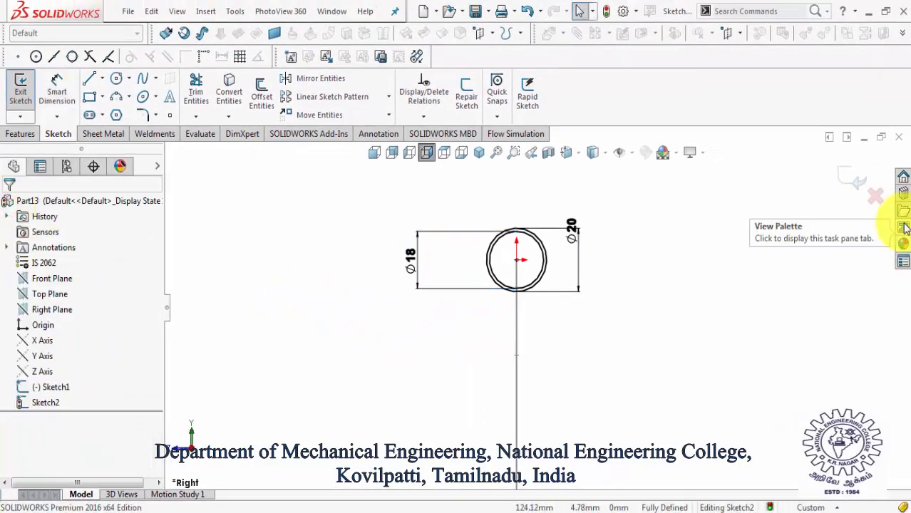
pyautogui.click(852, 178)
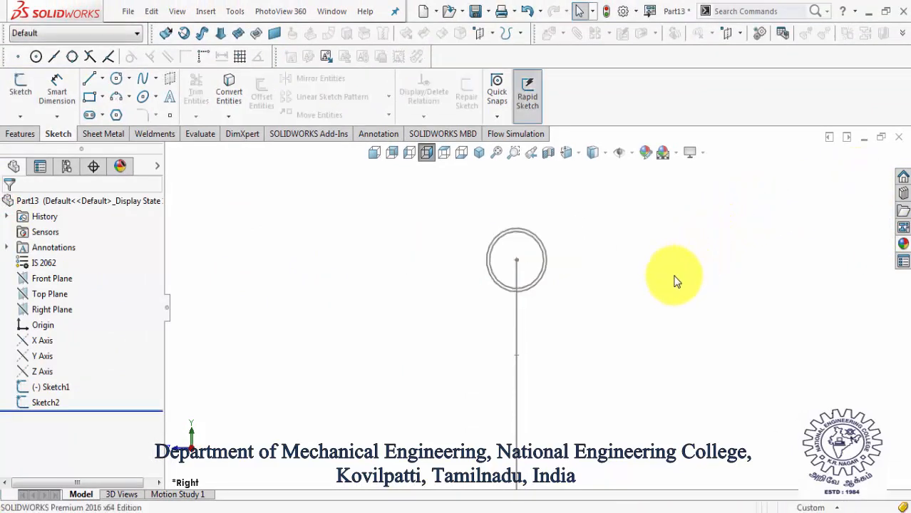
# Create a Swept Boss/Base using Sketch2's concentric circles as the profile and the serpentine Sketch1 as the path.
pyautogui.hotkey('ctrl', '7')
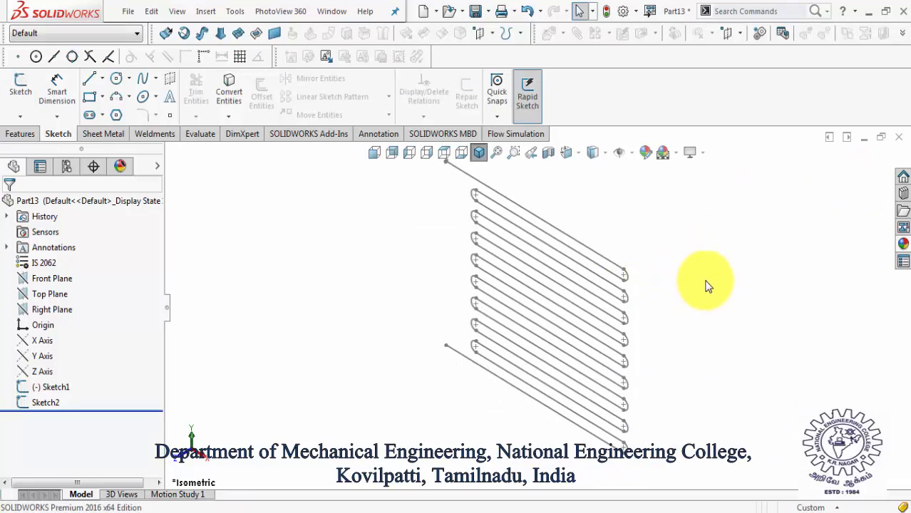
pyautogui.click(9, 134)
pyautogui.click(132, 79)
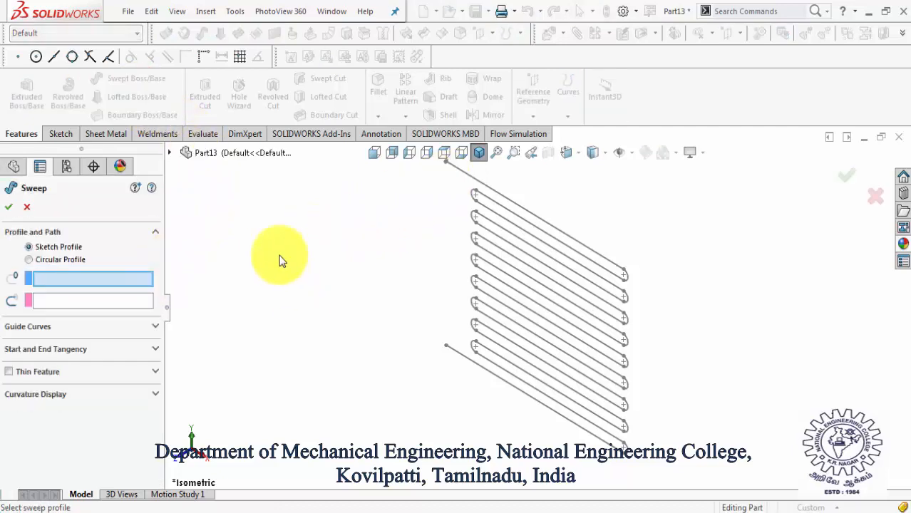
pyautogui.click(169, 153)
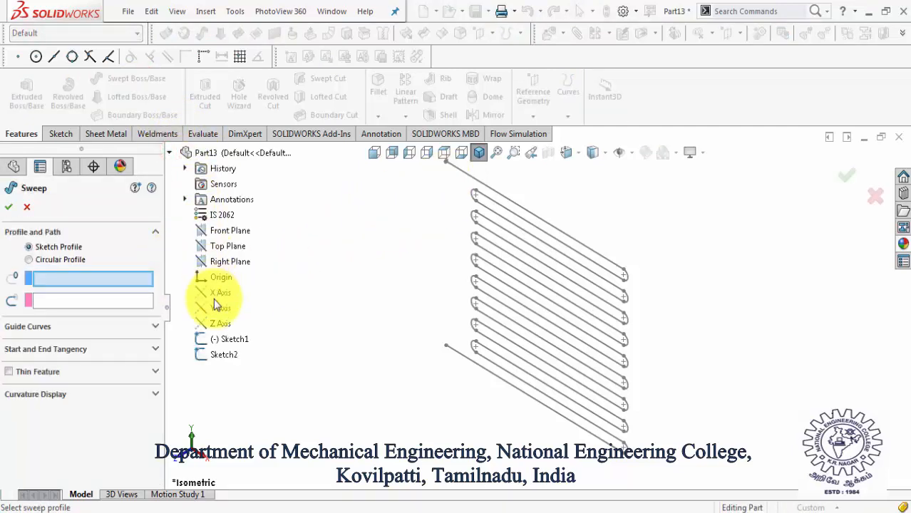
pyautogui.click(225, 355)
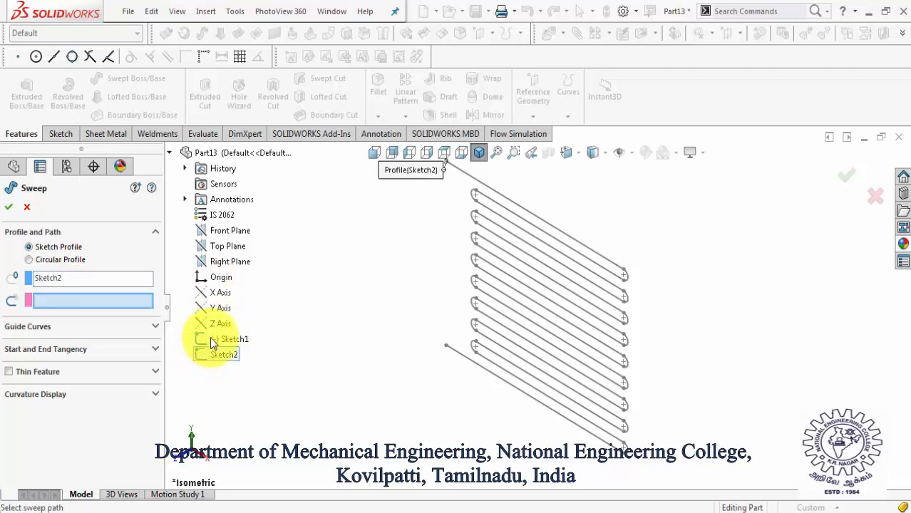
pyautogui.click(218, 341)
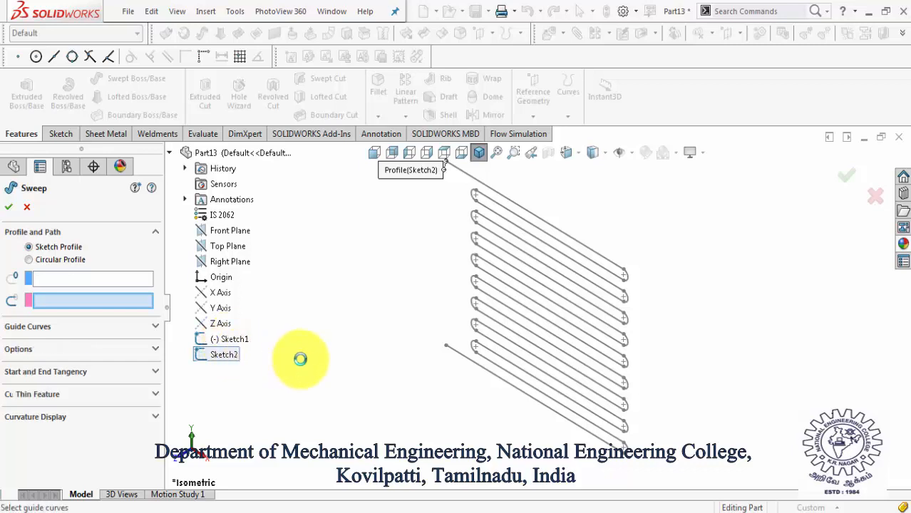
pyautogui.click(9, 206)
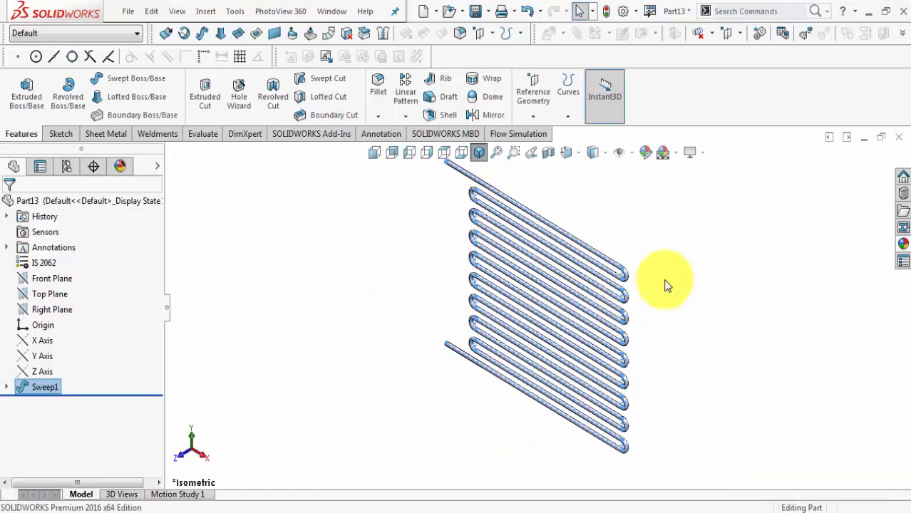
pyautogui.keyDown('ctrl'); pyautogui.moveTo(662, 279); pyautogui.dragTo(673, 312, button='middle'); pyautogui.keyUp('ctrl')
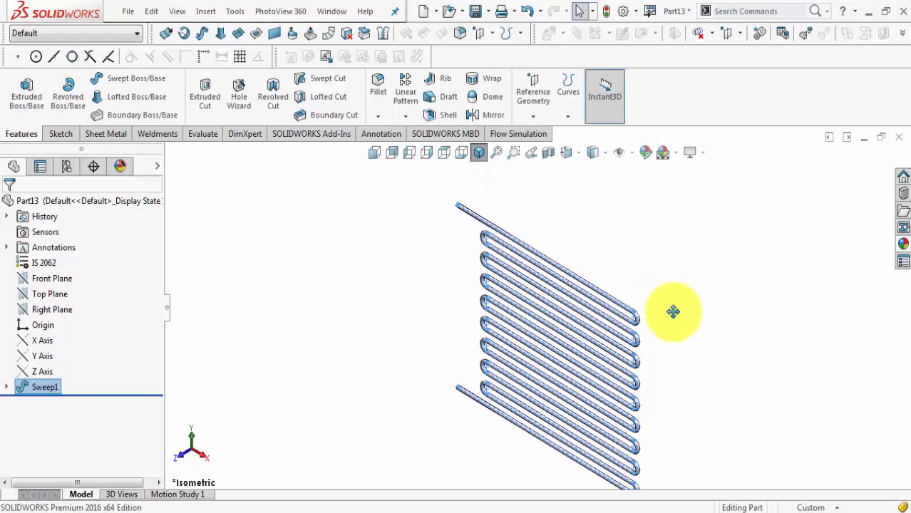
pyautogui.hotkey('ctrl', '1')
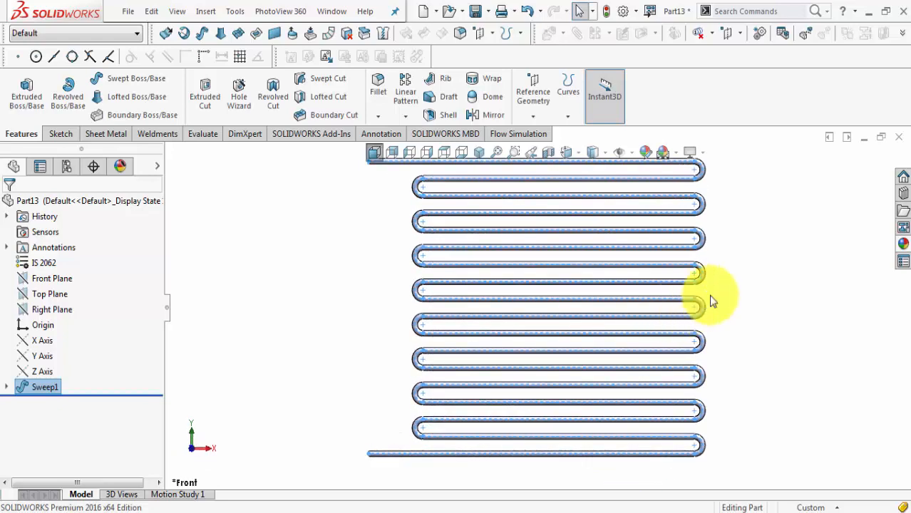
pyautogui.click(715, 295)
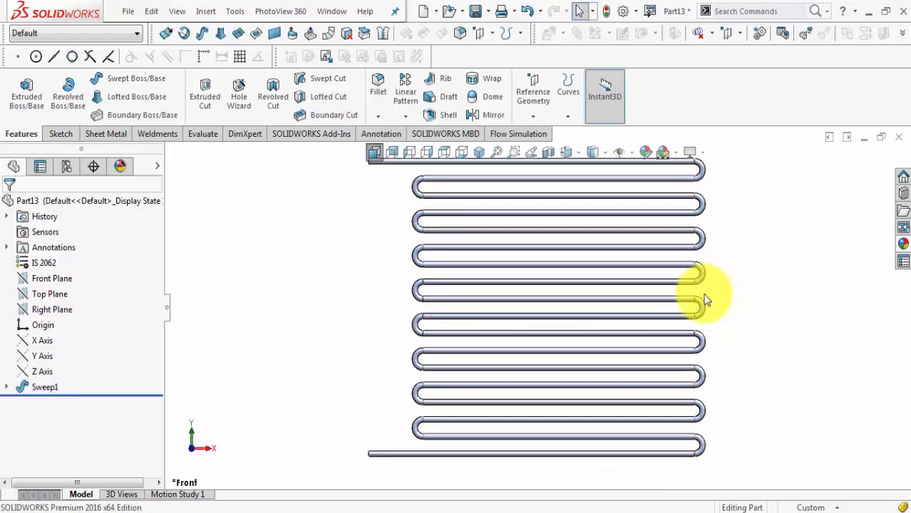
pyautogui.scroll(-4, 691, 437)
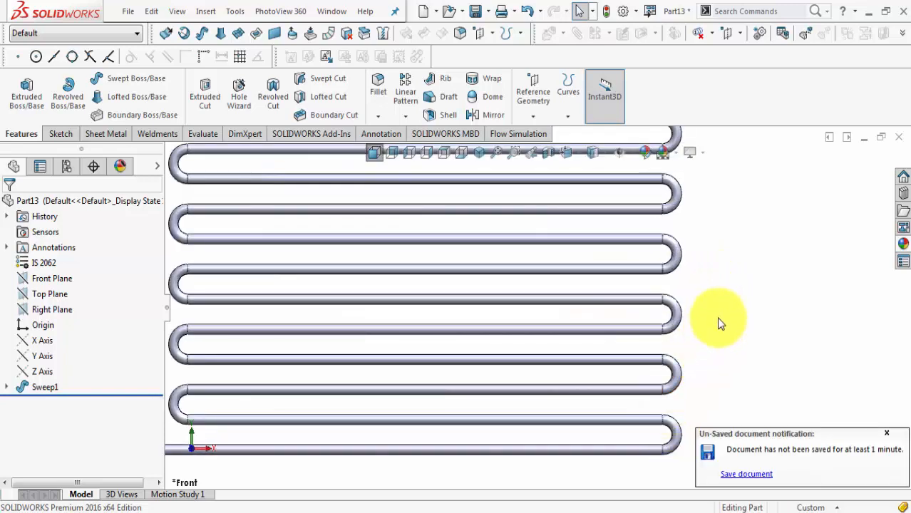
pyautogui.click(718, 316)
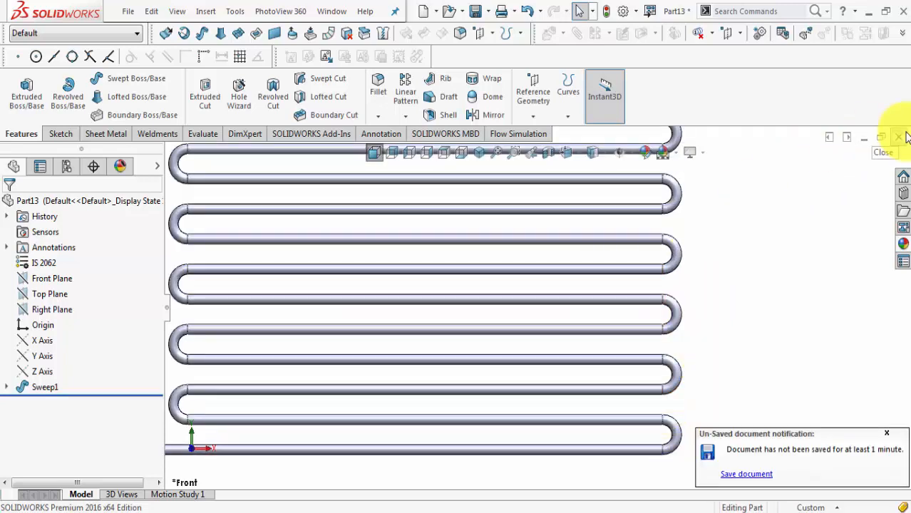
pyautogui.click(316, 512)
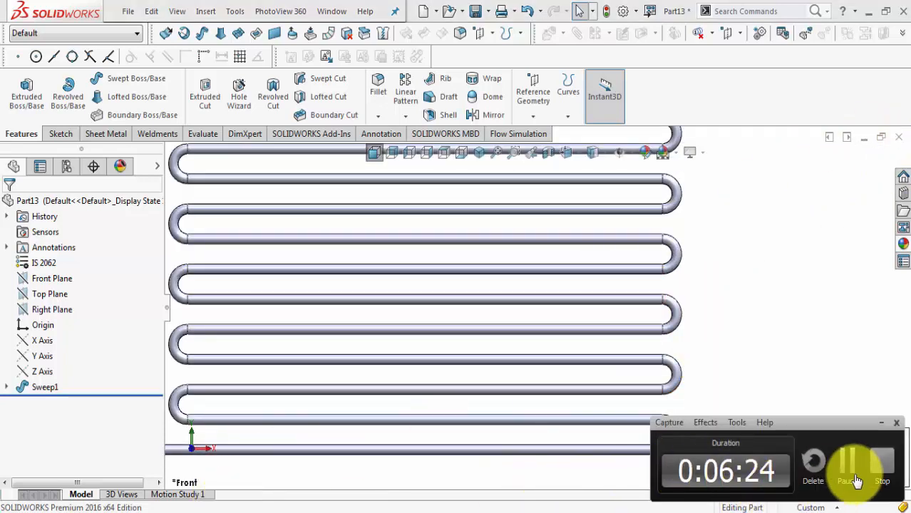